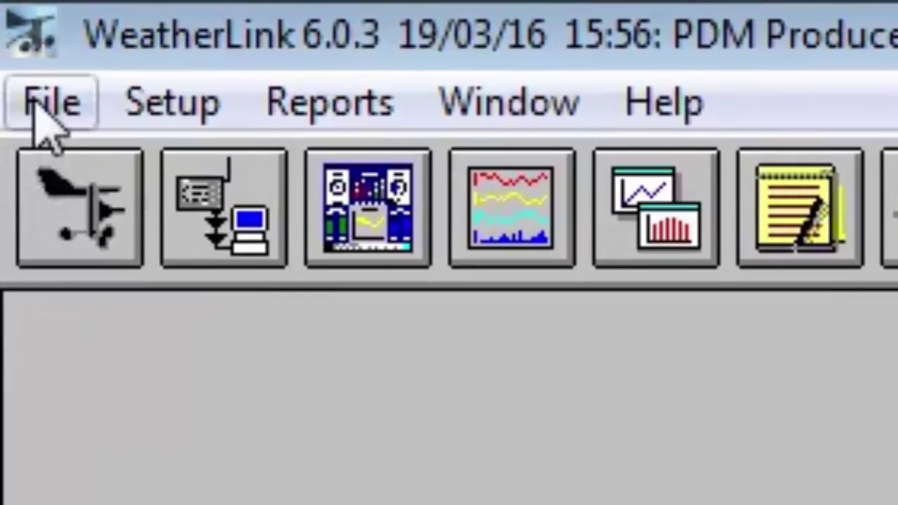
Create a new station named 'Fresh Field Farm' from File > New Station.
click(20, 41)
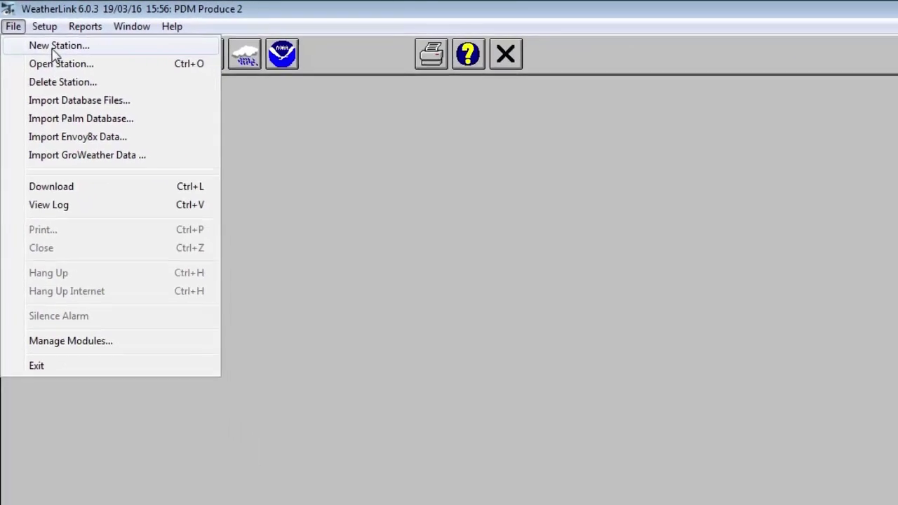
click(70, 83)
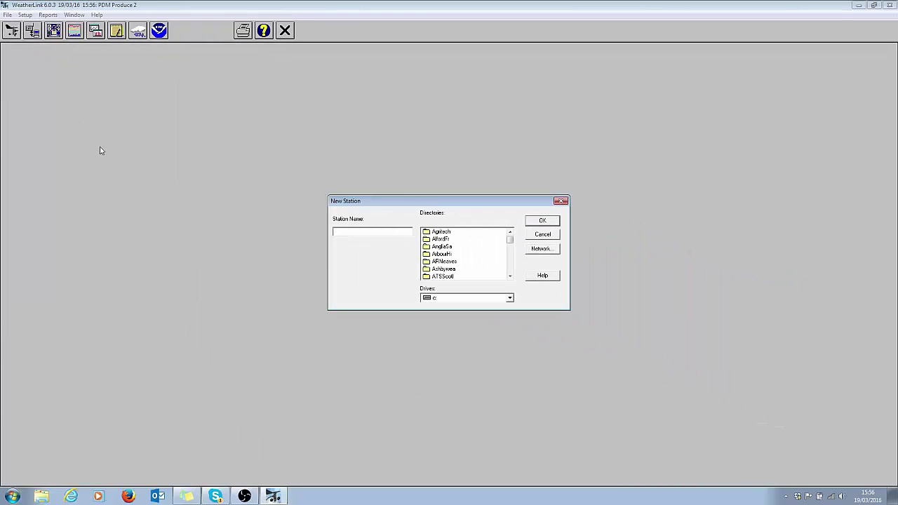
text(Fresh Fiel)
key(BackSpace)
key(BackSpace)
text(eld Farm)
click(538, 223)
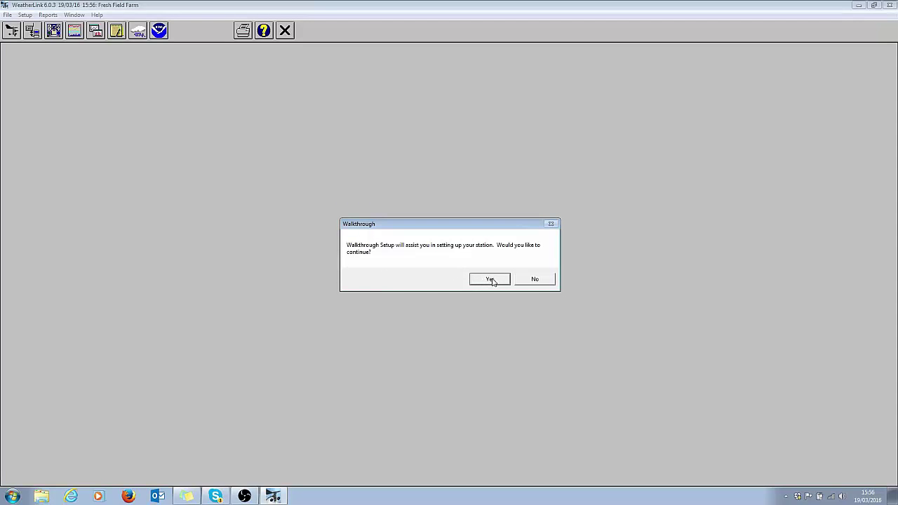
Accept the guided setup and configure a Vantage Pro with a .2 mm rain collector and 2nd/3rd Temp sensors.
click(493, 279)
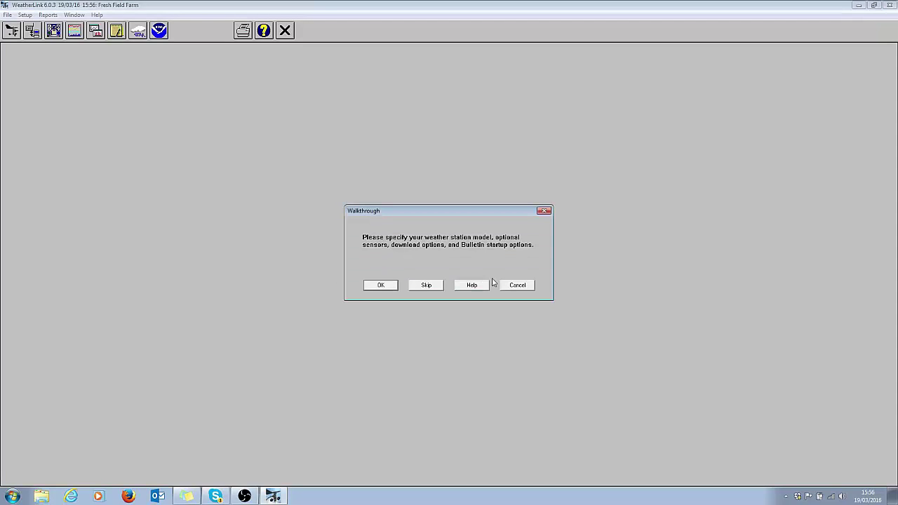
click(381, 286)
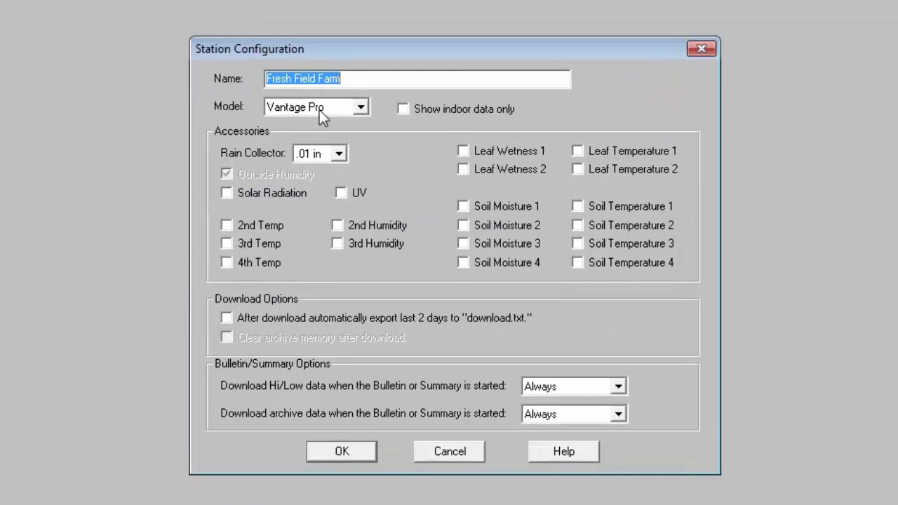
click(360, 109)
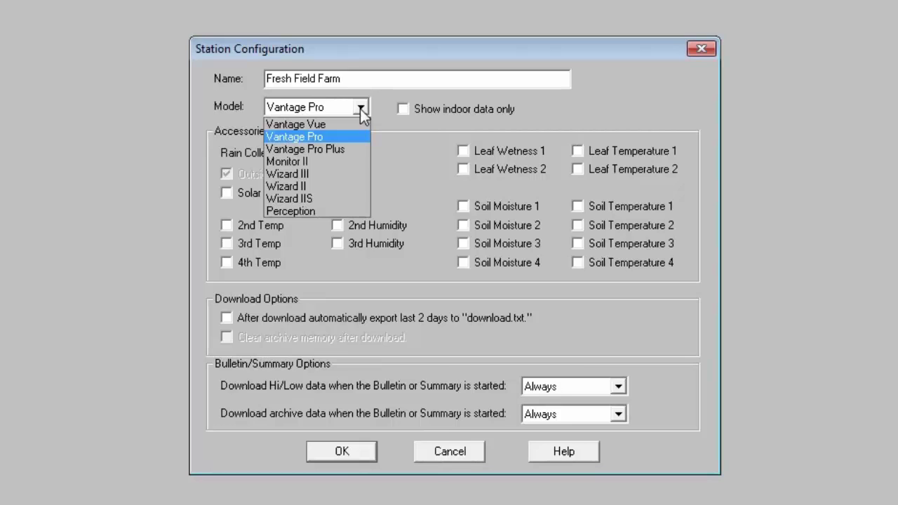
click(314, 137)
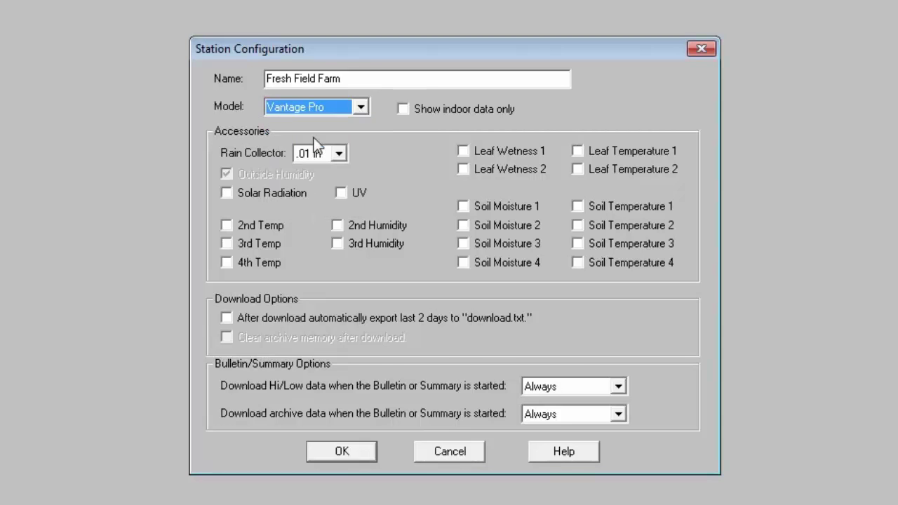
click(339, 153)
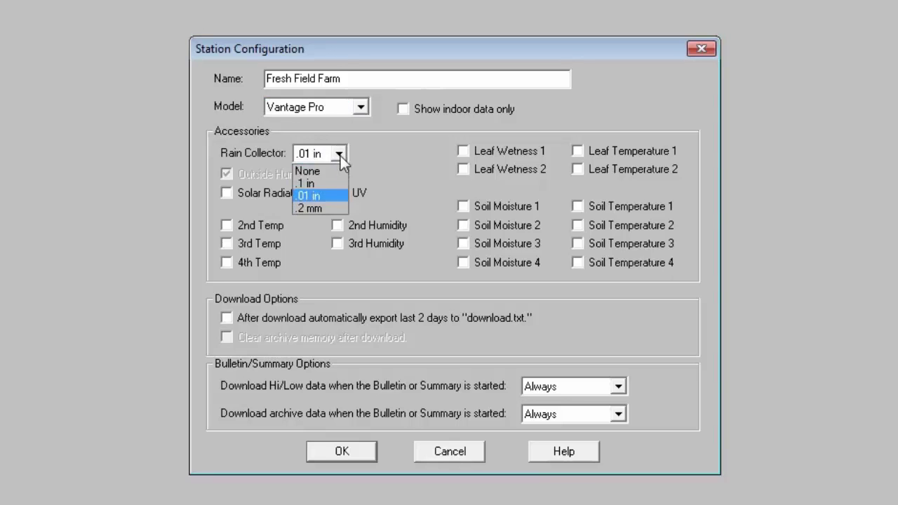
click(319, 210)
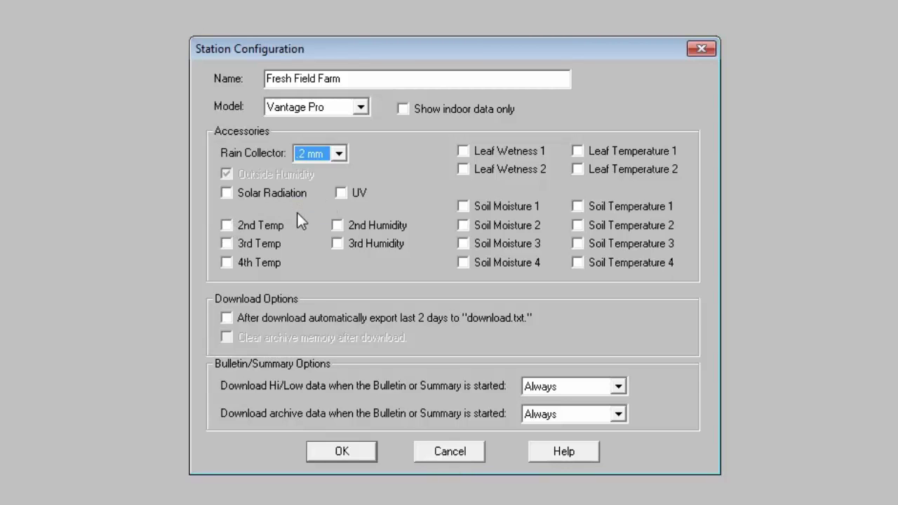
click(229, 228)
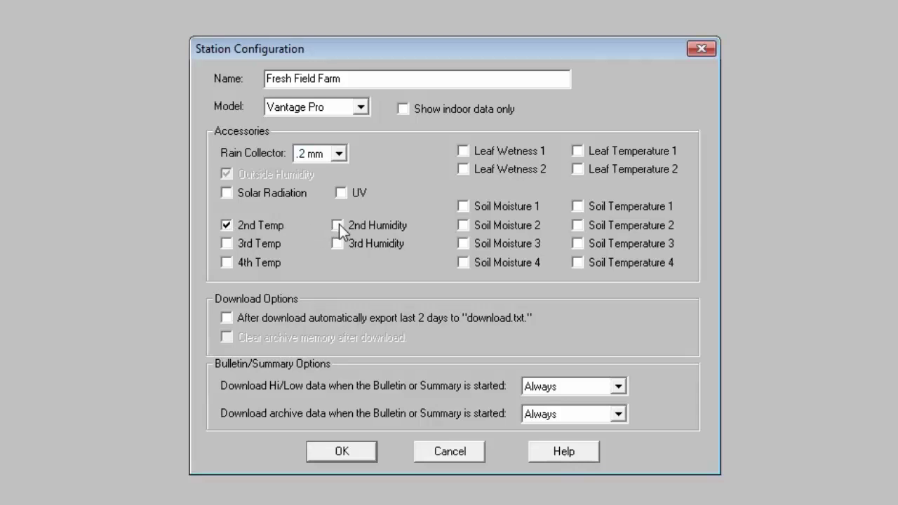
click(226, 245)
Set Hi/Low and archive downloads at startup to Never and save the station configuration.
click(619, 387)
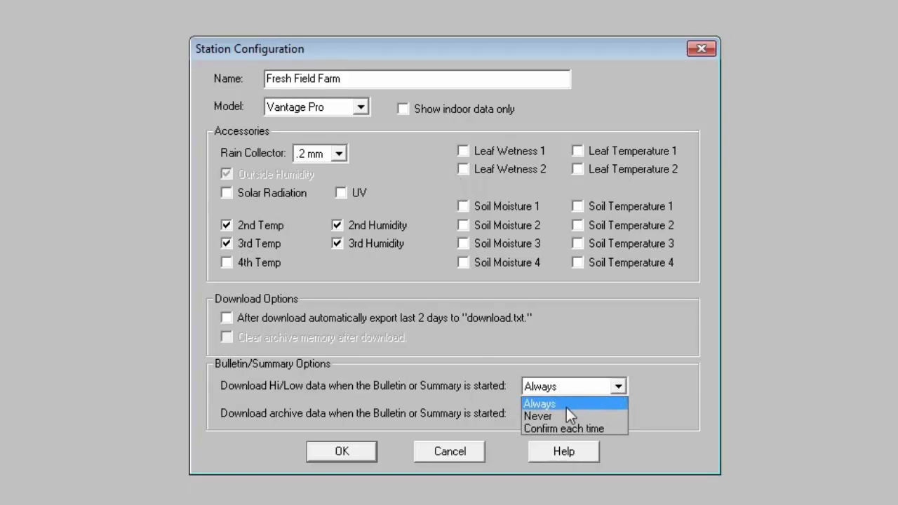
click(561, 415)
click(619, 414)
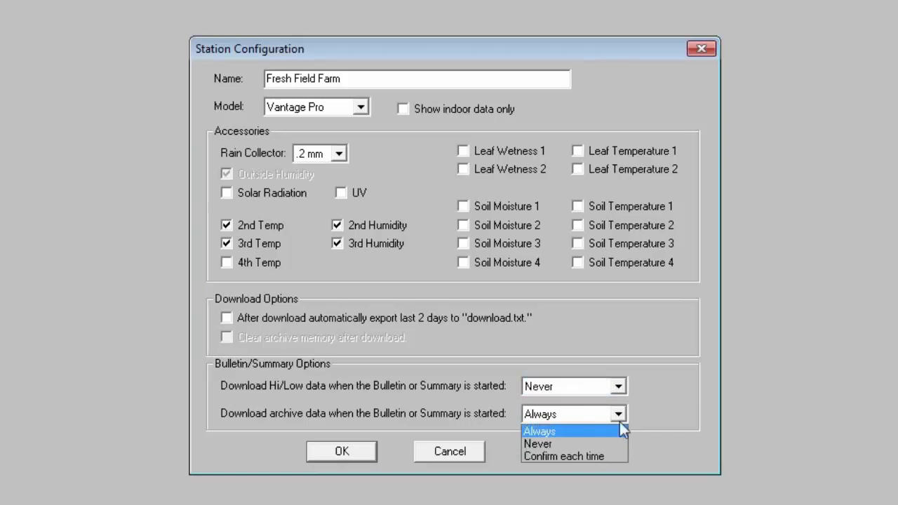
click(553, 444)
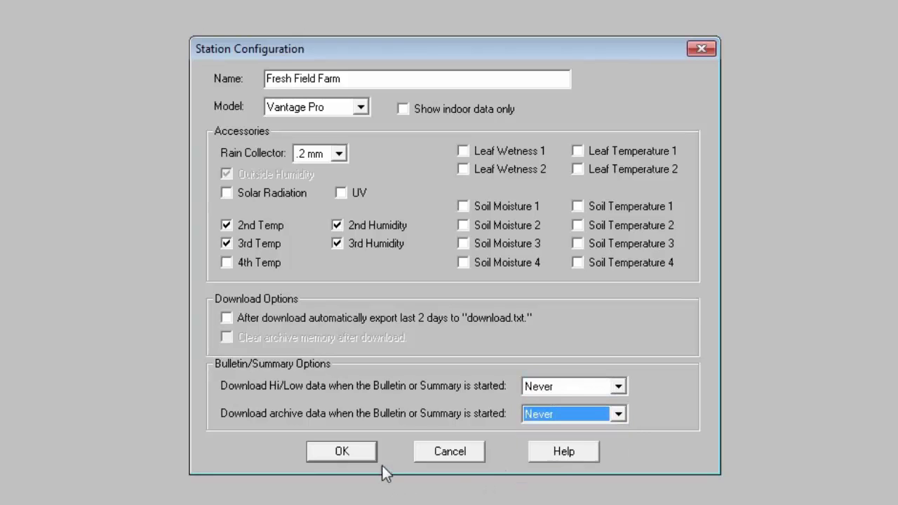
click(359, 449)
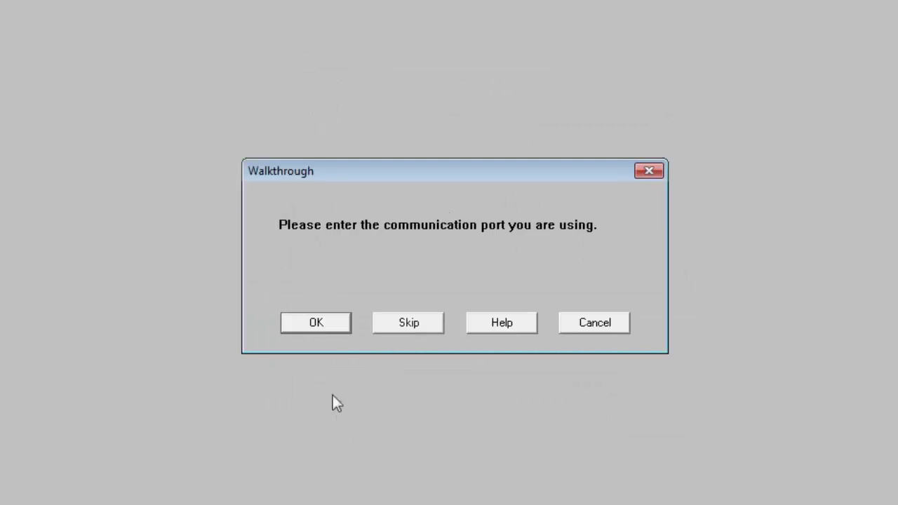
Connect the station over TCP/IP by Web Download, entering the account user id and password.
click(321, 324)
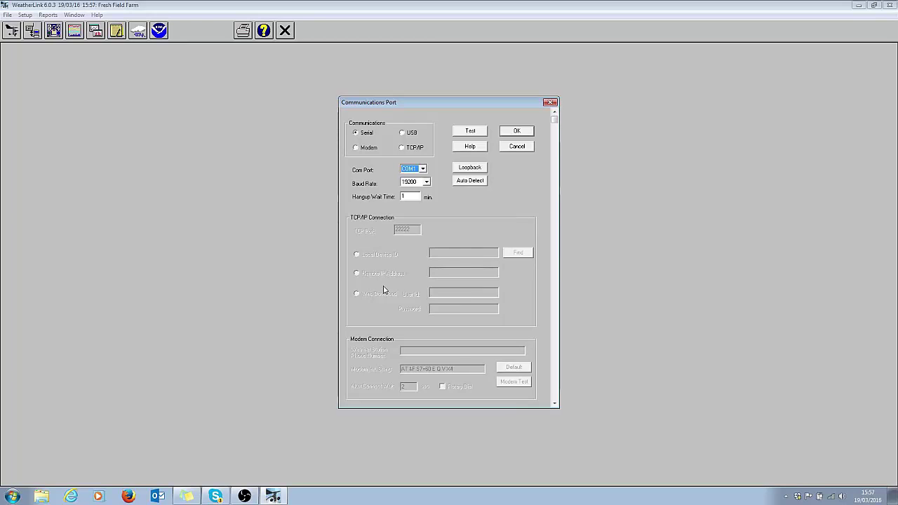
click(402, 148)
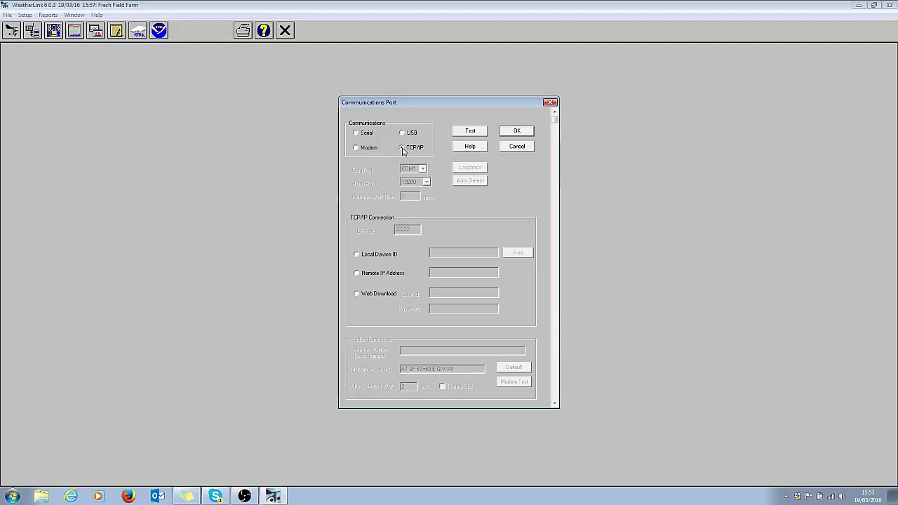
click(357, 294)
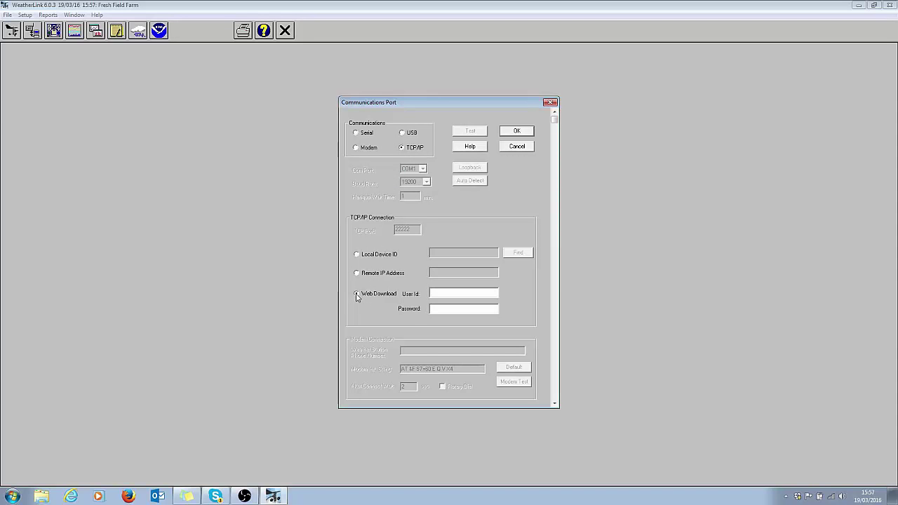
click(438, 292)
text(nurning)
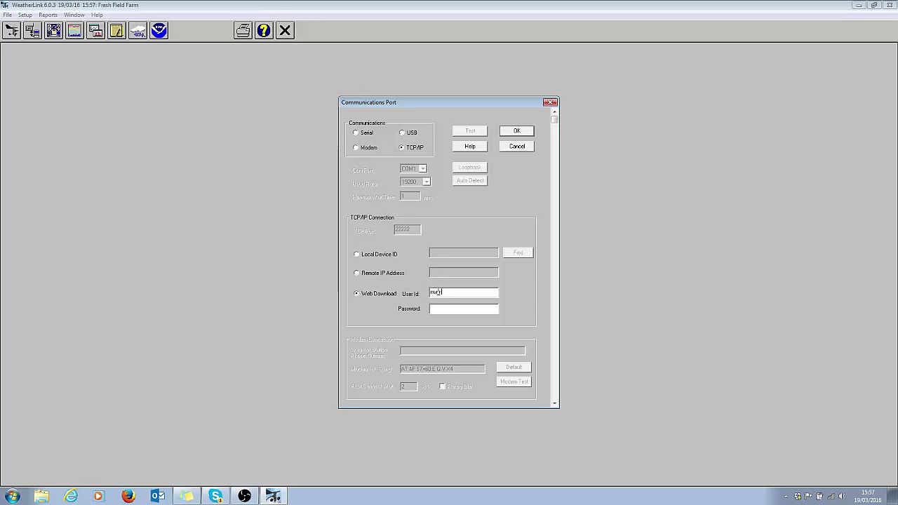
text(ton)
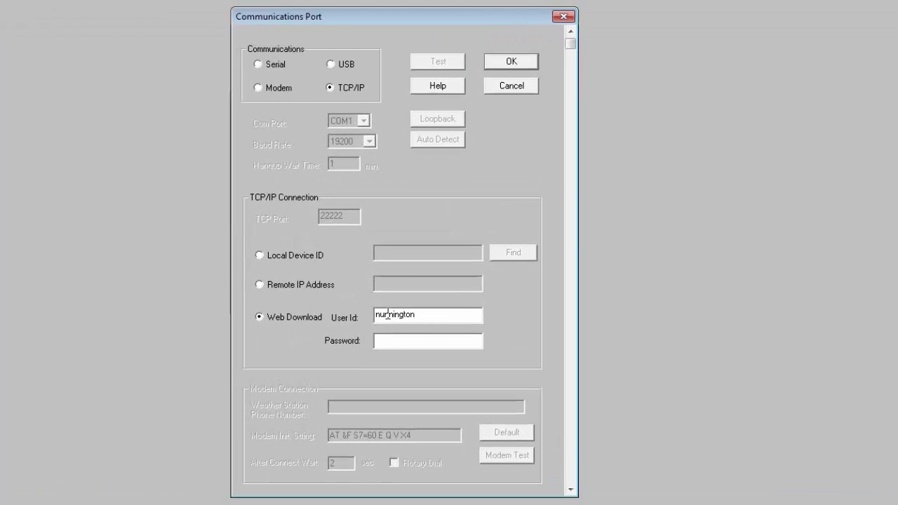
click(391, 342)
text(********)
Keep units at °C, mb, mph and mm, and skip download times and latitude/longitude.
click(498, 62)
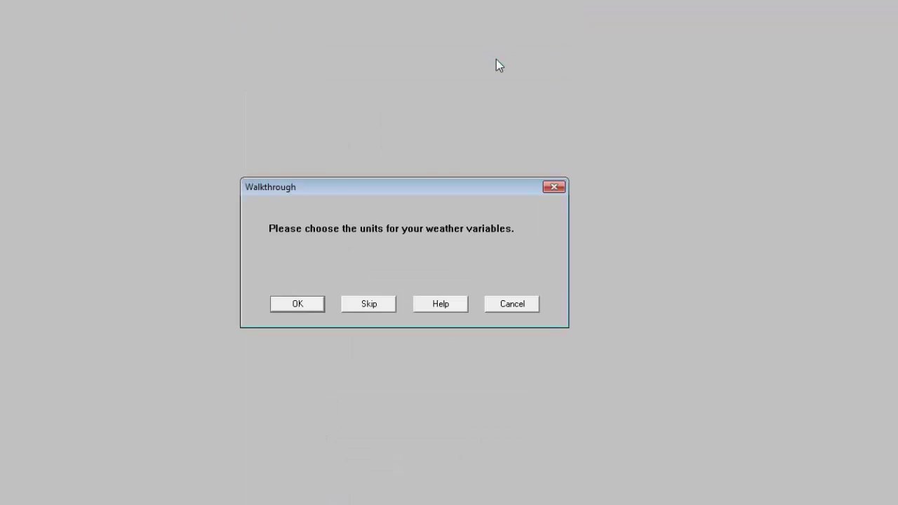
click(295, 304)
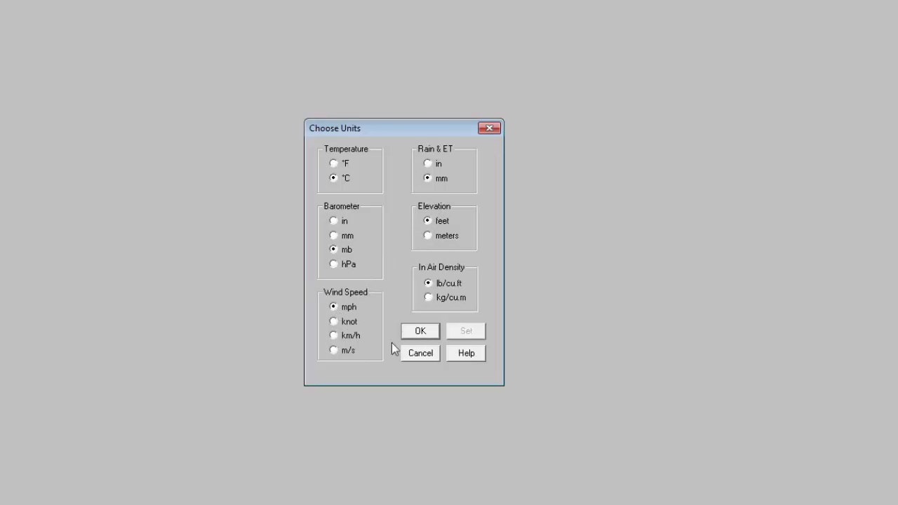
click(418, 331)
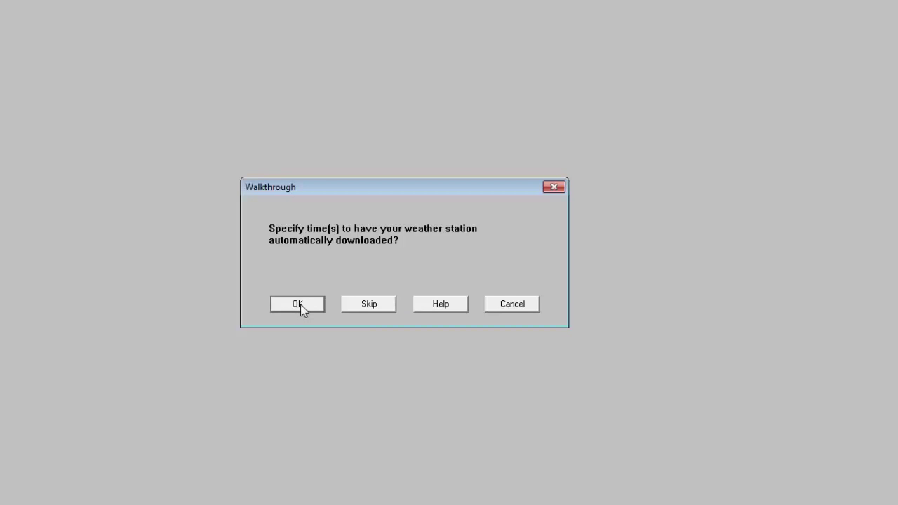
click(363, 306)
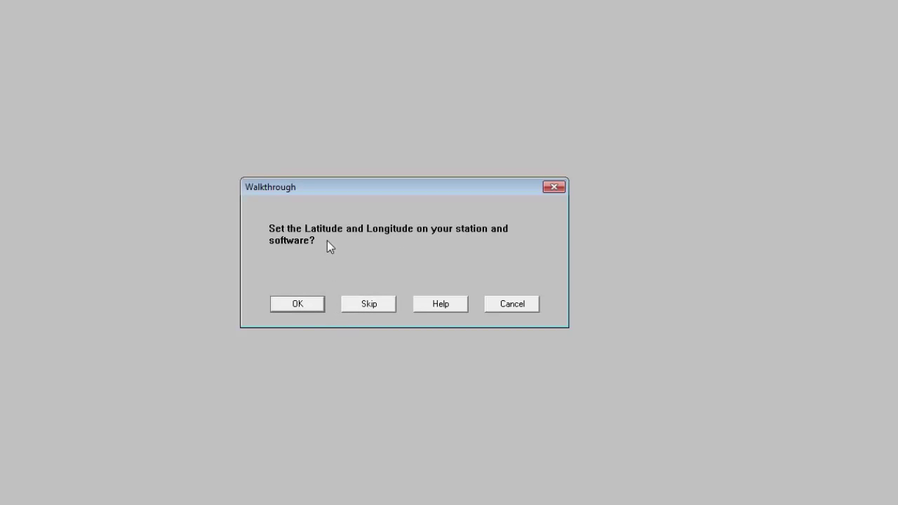
click(369, 305)
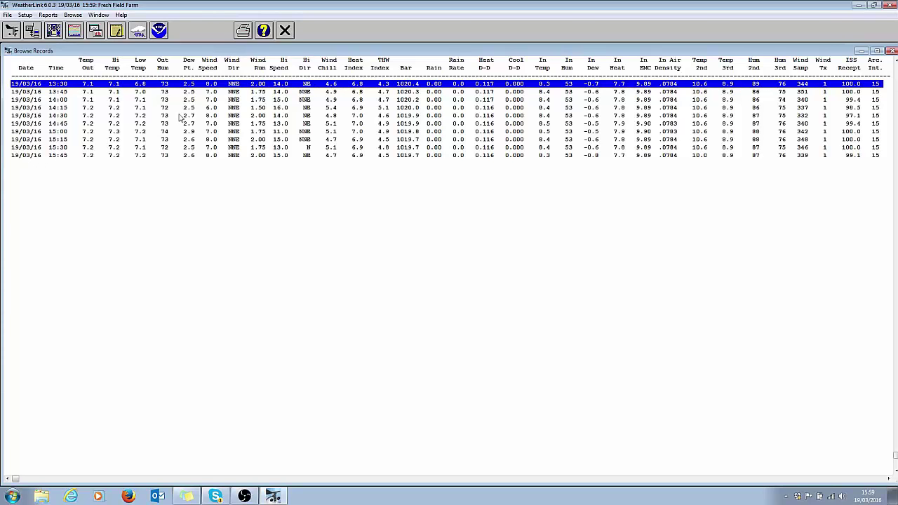
Close the Browse Records window after reviewing the downloaded records.
click(891, 51)
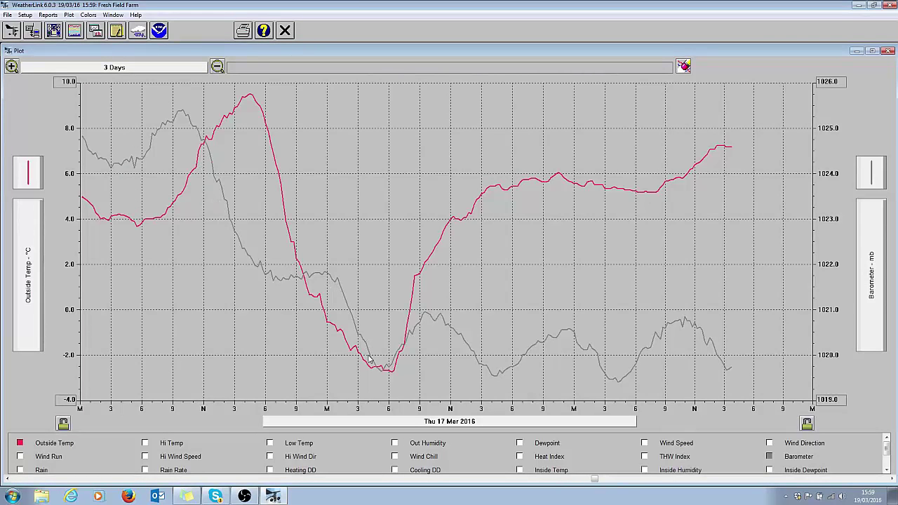
Replace the barometer line with rain and outside humidity on the plot.
click(770, 457)
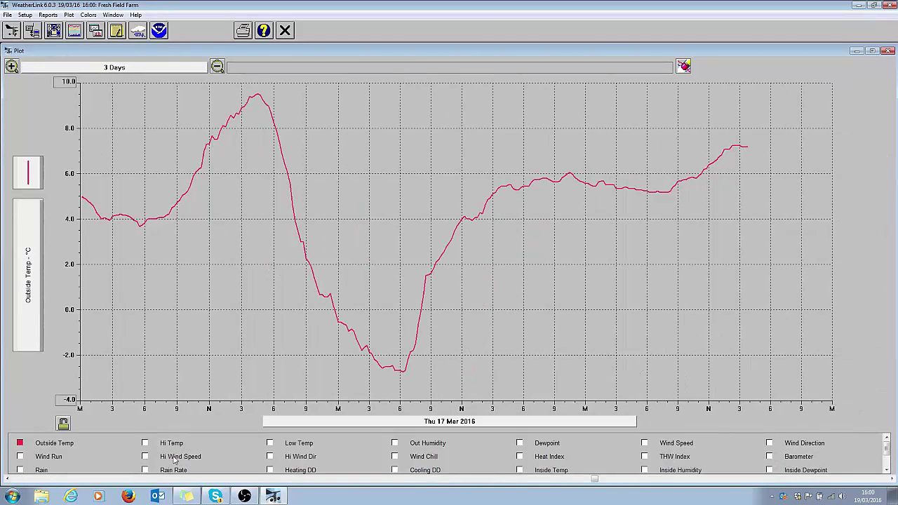
click(20, 470)
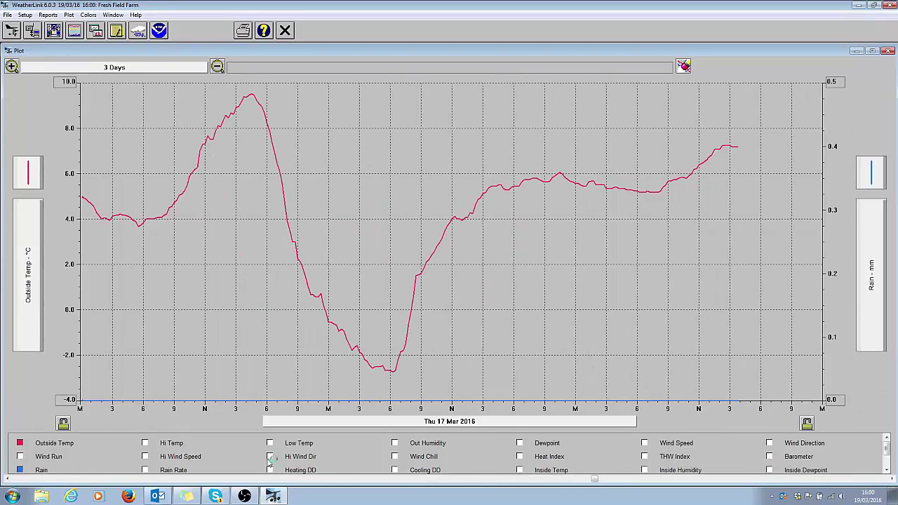
click(394, 443)
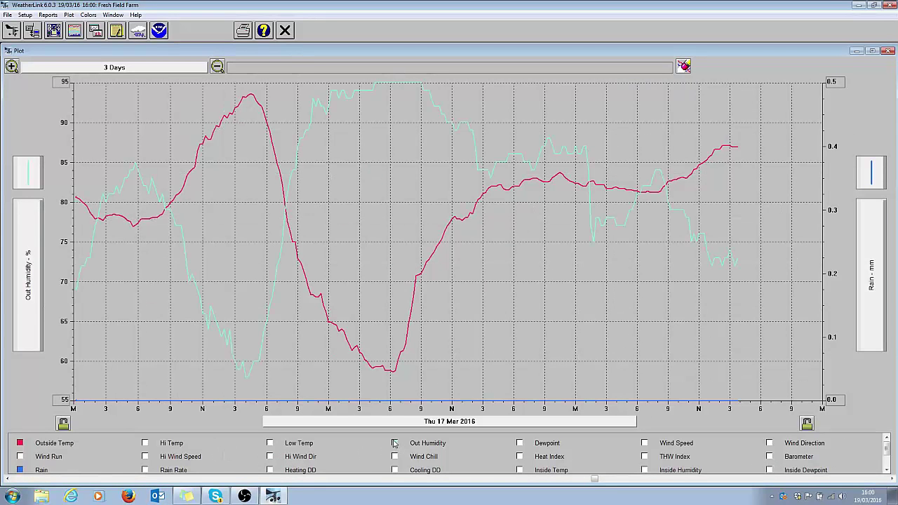
Zoom the plot in to 8 hours, back out to a week, then scroll to earlier days.
click(217, 67)
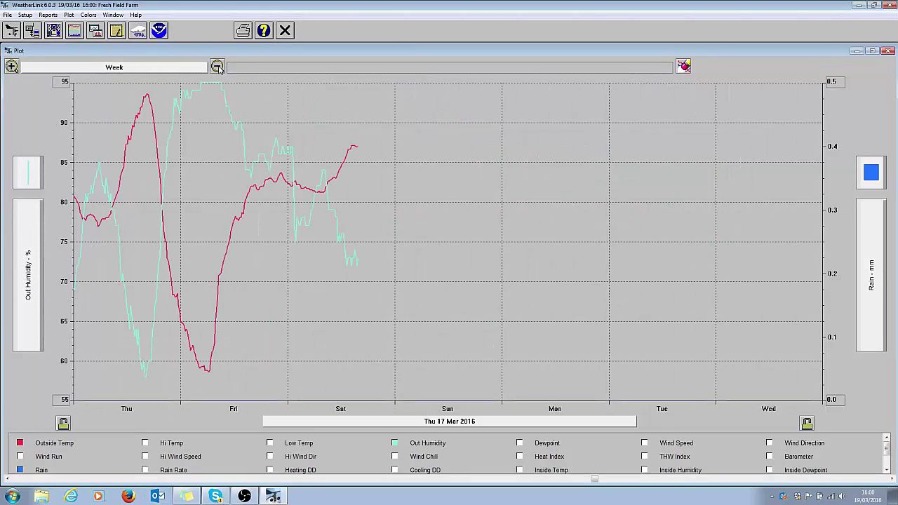
click(11, 66)
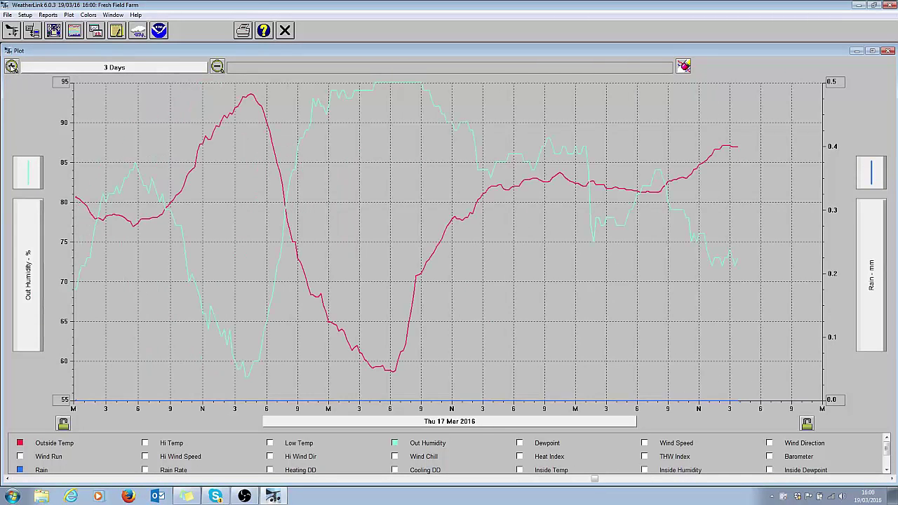
click(12, 67)
click(12, 67)
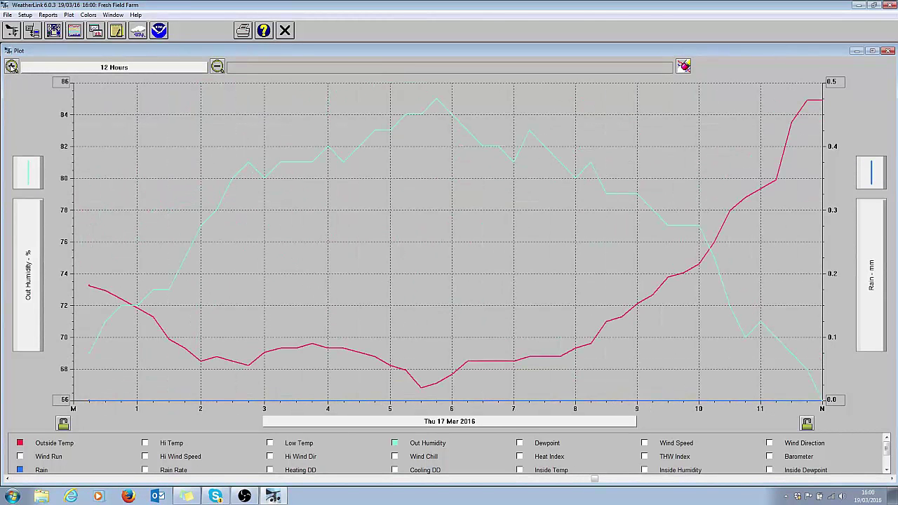
click(12, 67)
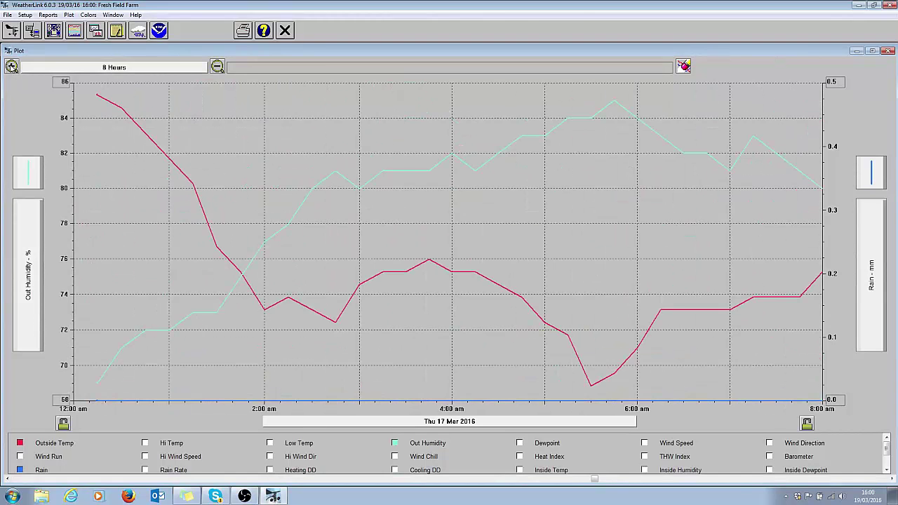
click(217, 67)
click(217, 67)
click(218, 67)
click(218, 66)
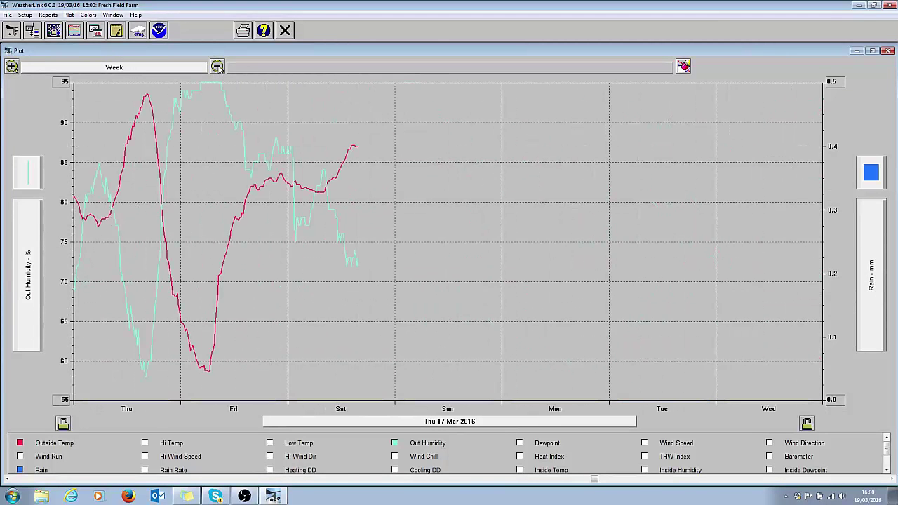
click(8, 478)
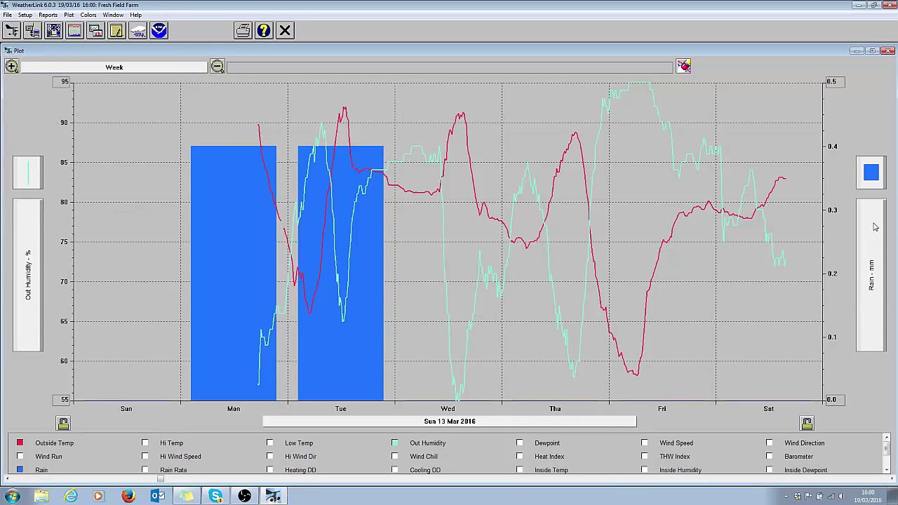
Scale the left axis by Rain and the right axis by Outside Temp.
click(23, 230)
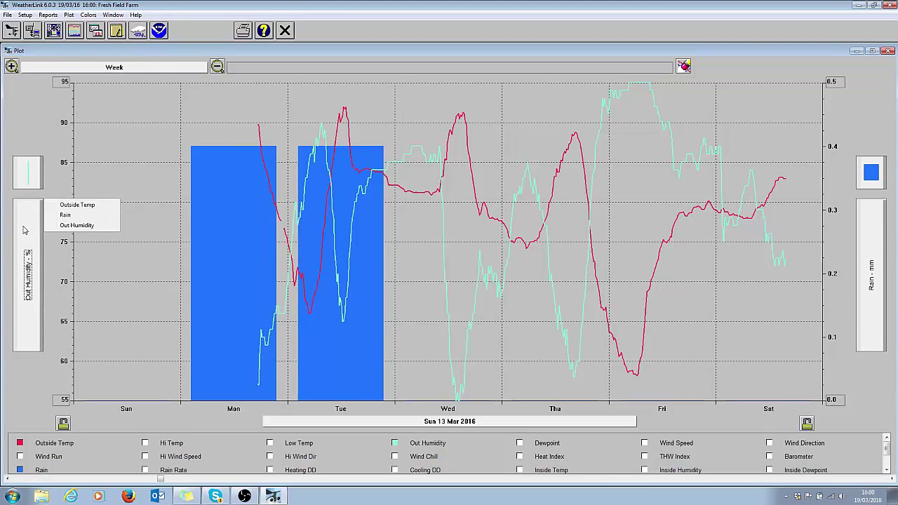
click(64, 215)
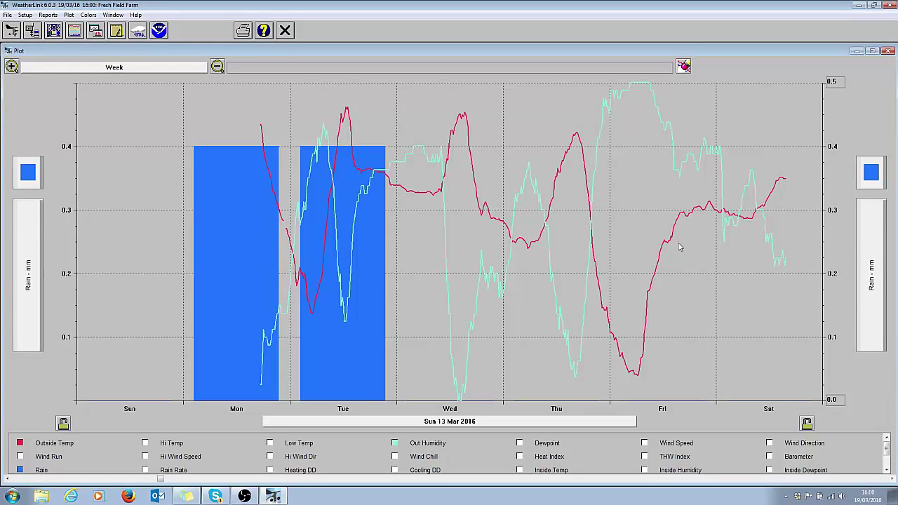
click(867, 231)
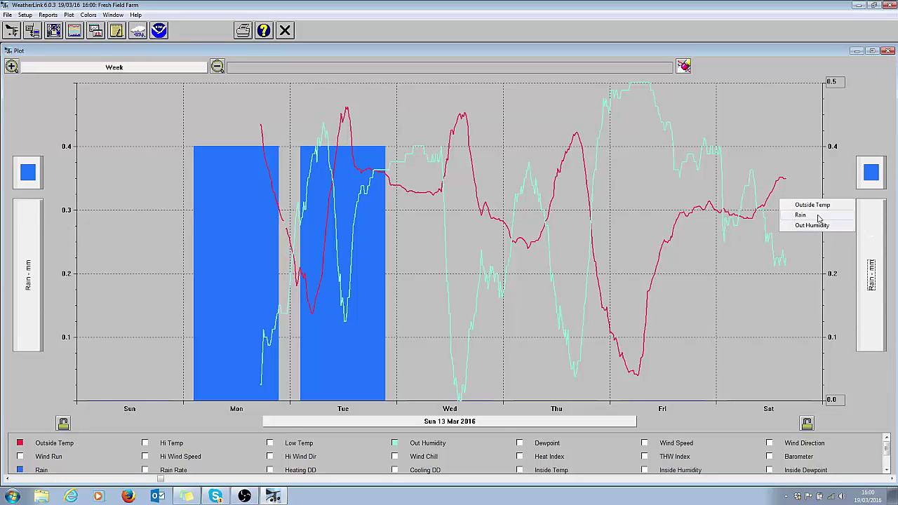
click(813, 205)
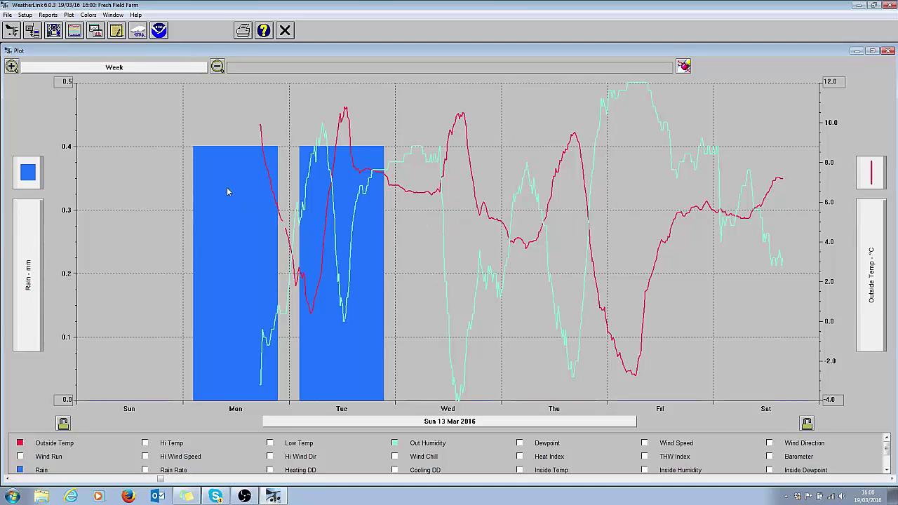
Recolour the Out Humidity line, trying orange first and settling on black, then scroll the legend.
click(88, 14)
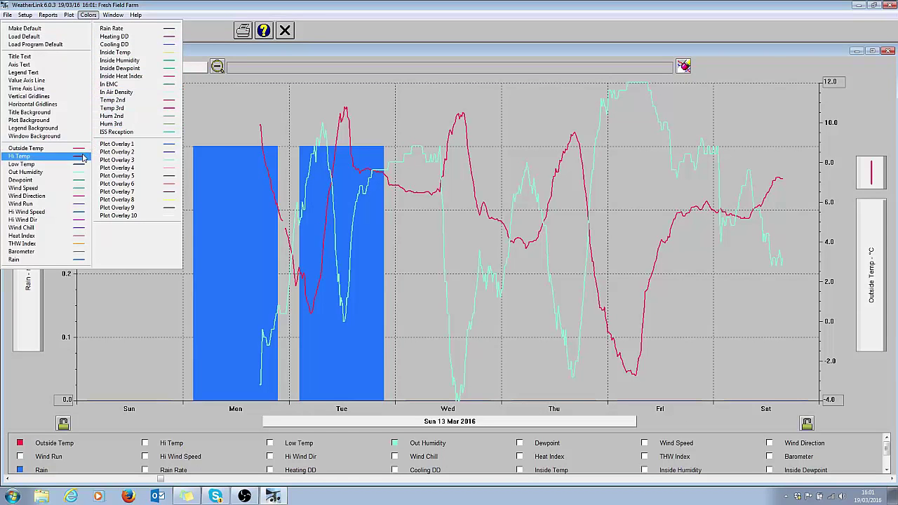
click(72, 173)
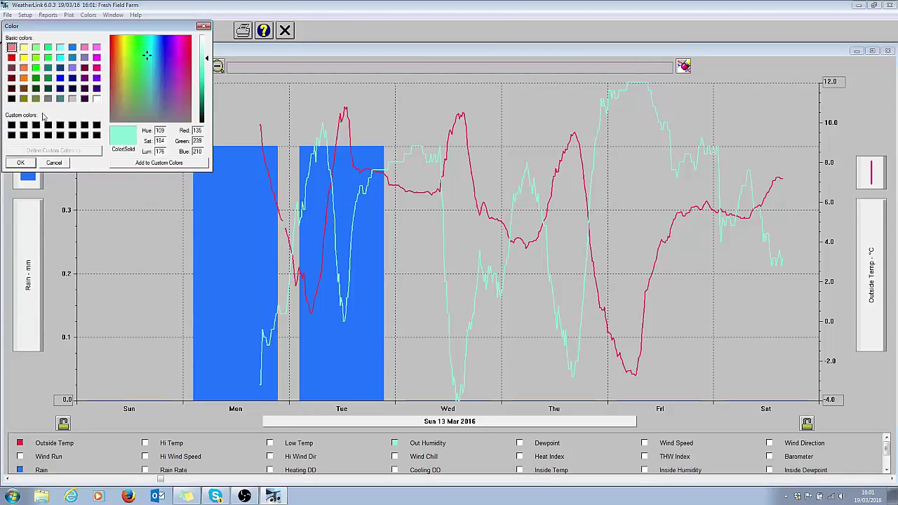
click(23, 79)
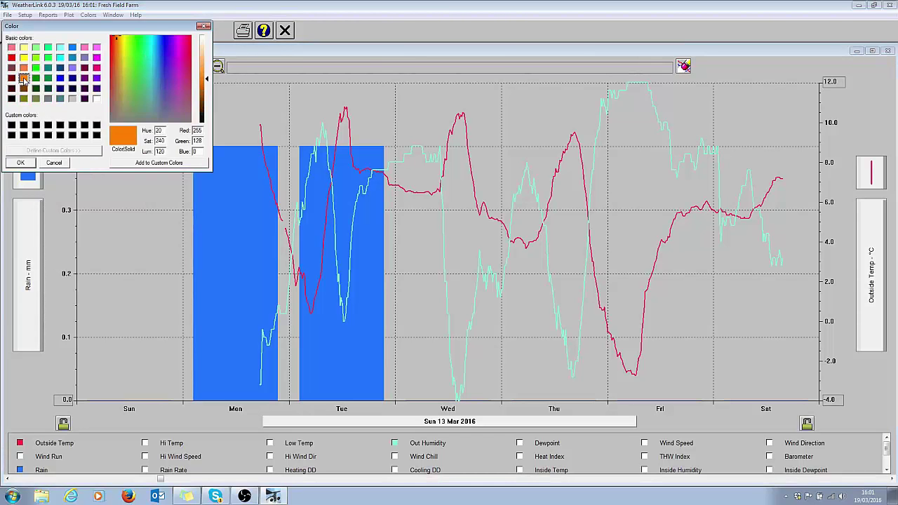
click(20, 162)
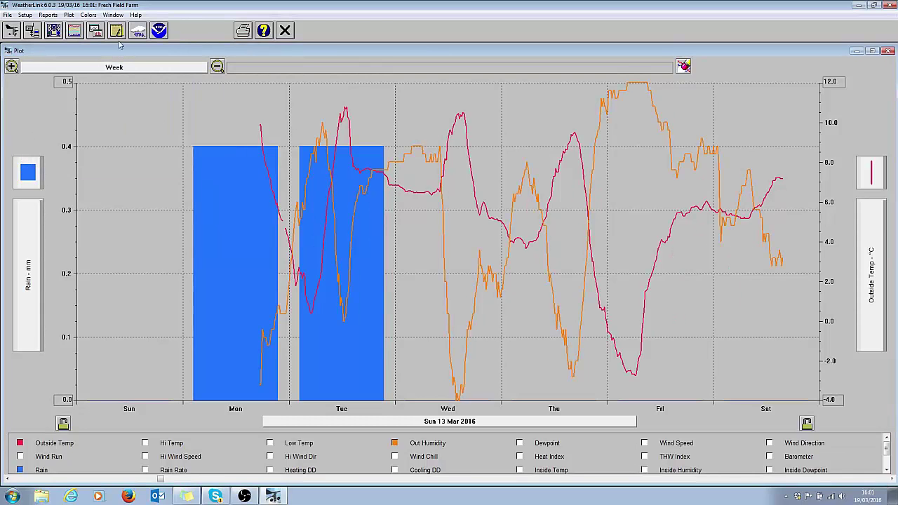
click(89, 15)
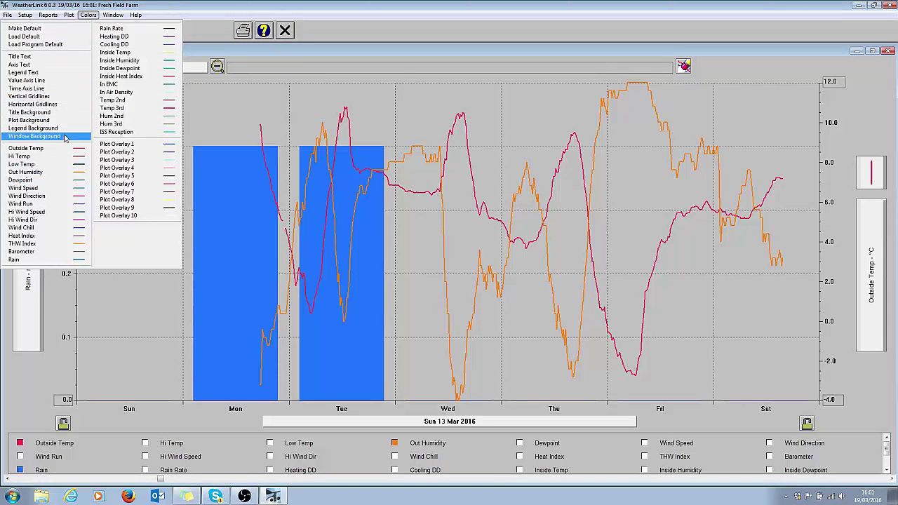
click(48, 171)
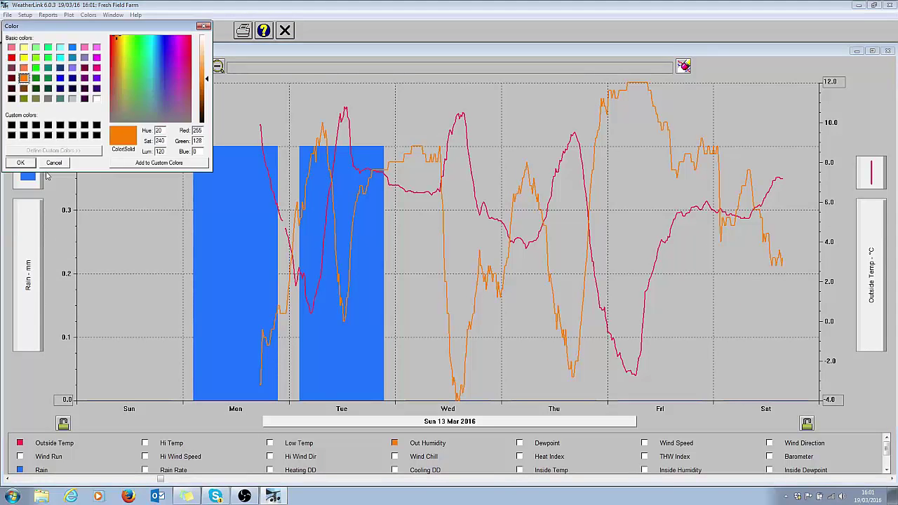
click(11, 99)
click(20, 162)
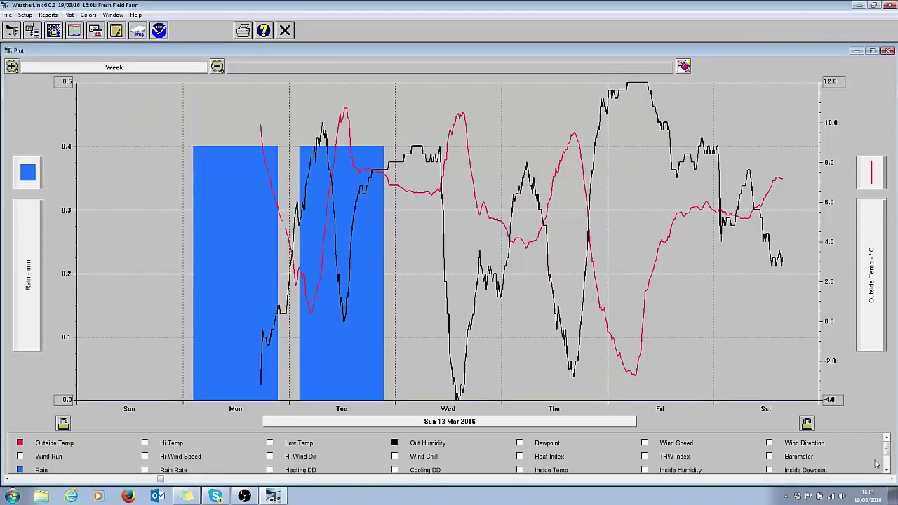
click(887, 474)
click(887, 474)
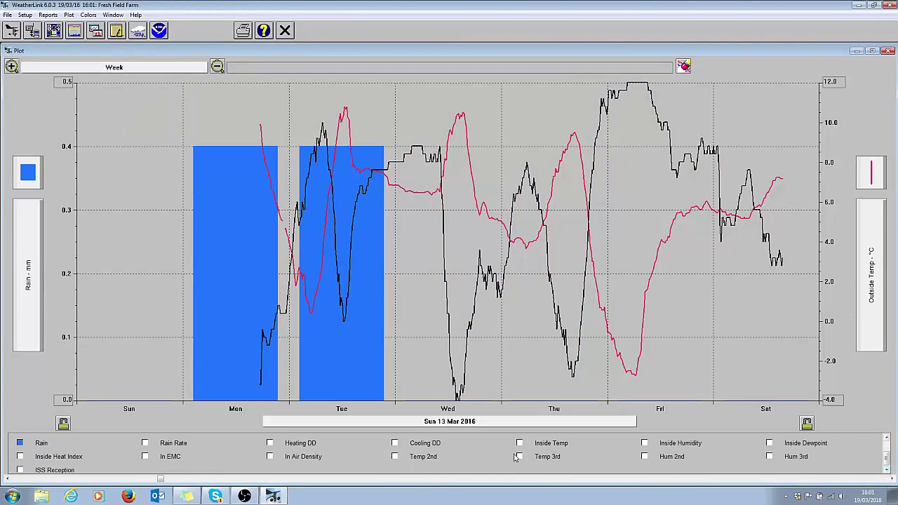
Add the Temp 2nd and Temp 3rd series to the plot.
click(395, 457)
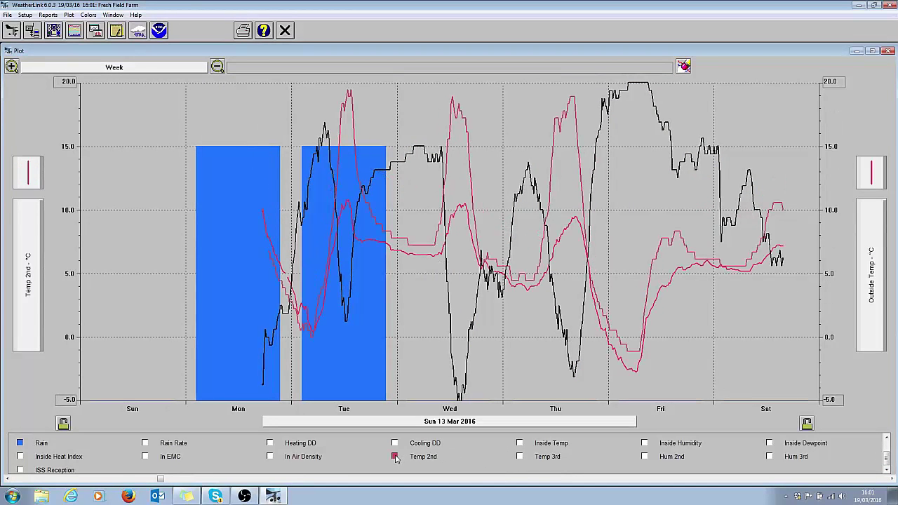
click(521, 458)
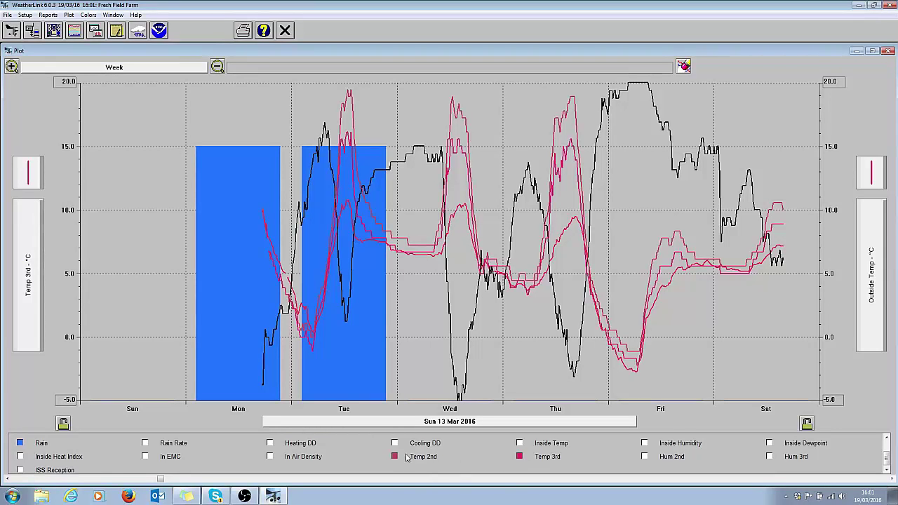
Colour the Temp 2nd line red and the Temp 3rd line green.
click(88, 15)
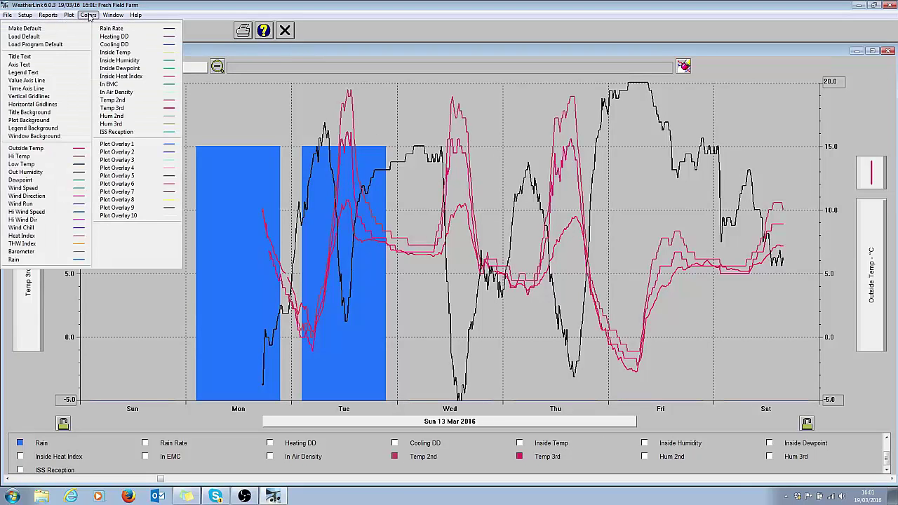
click(126, 100)
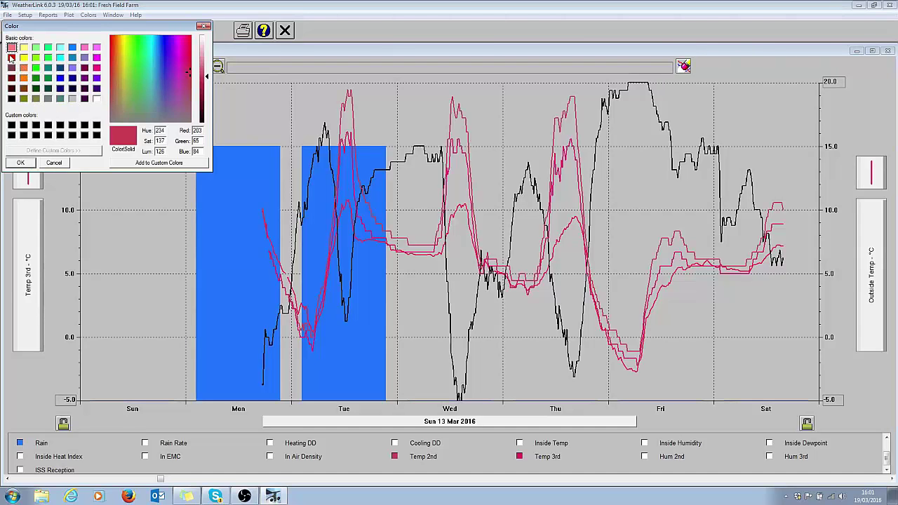
click(12, 58)
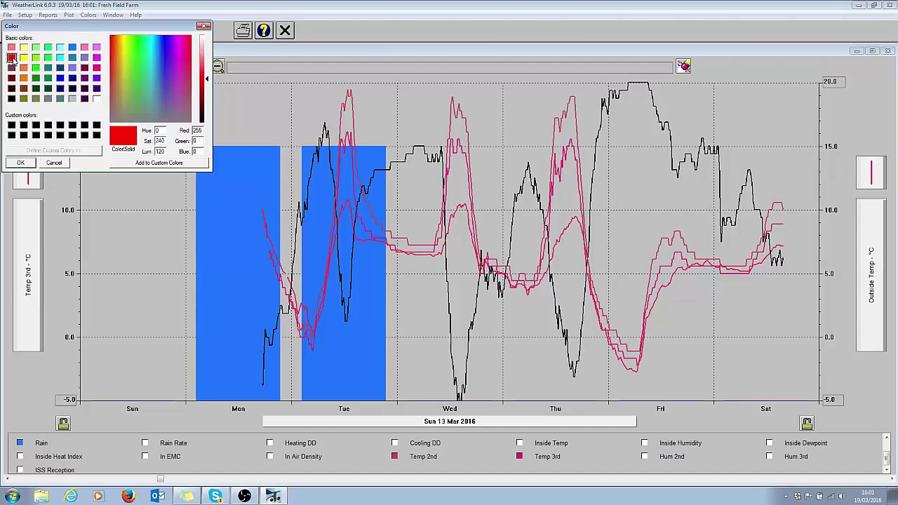
click(29, 166)
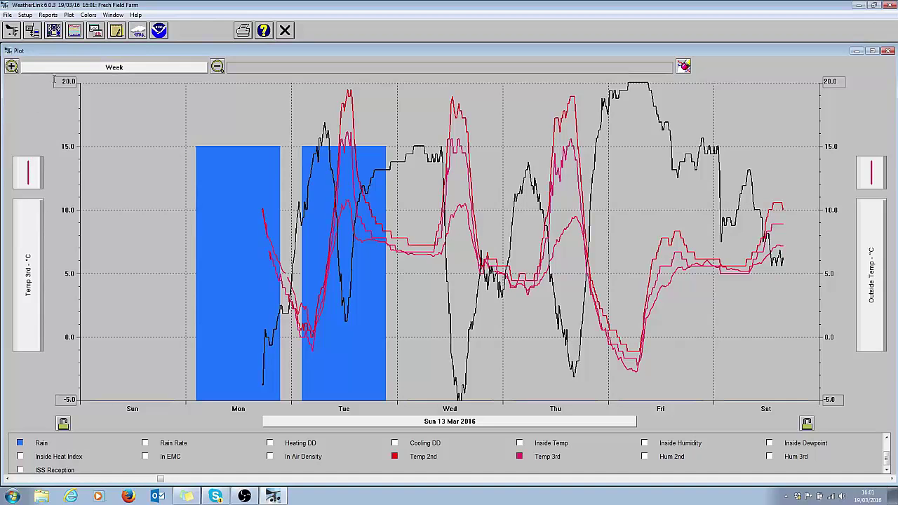
click(88, 14)
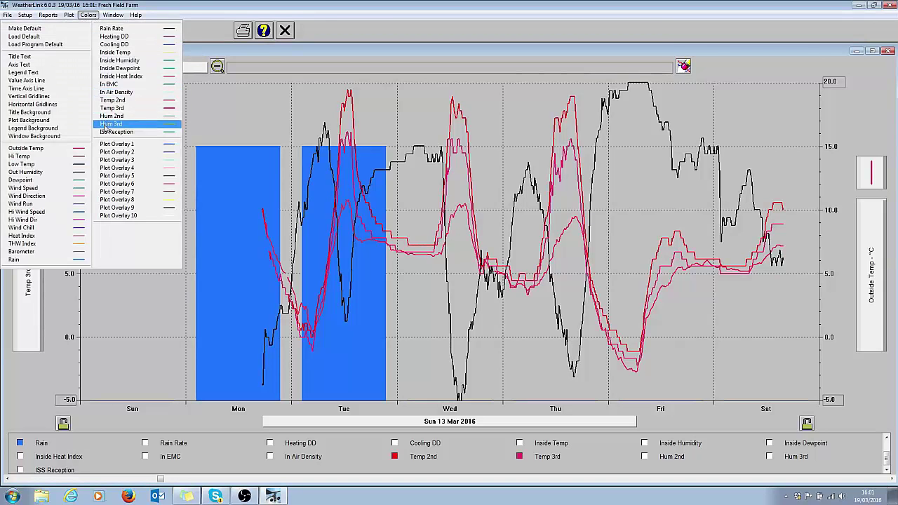
click(119, 109)
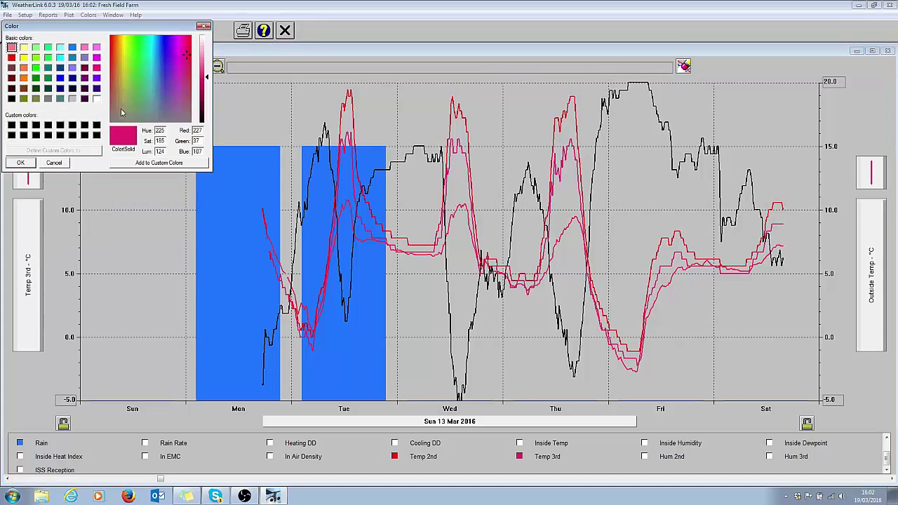
click(36, 67)
click(20, 162)
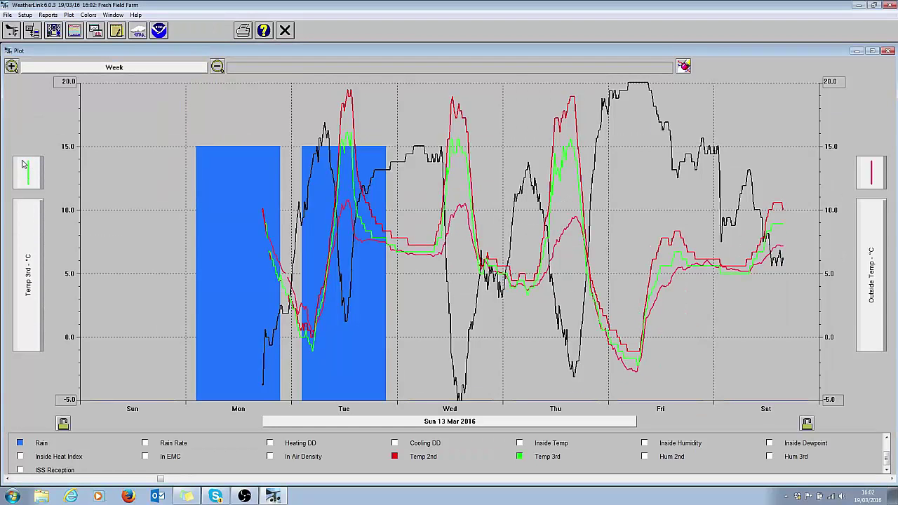
Change the Temp 2nd line colour to dark blue.
click(87, 15)
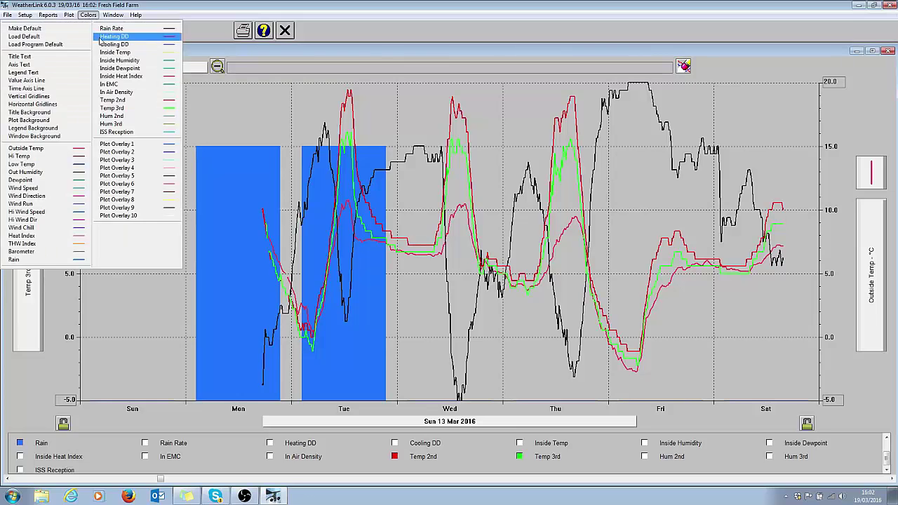
click(129, 110)
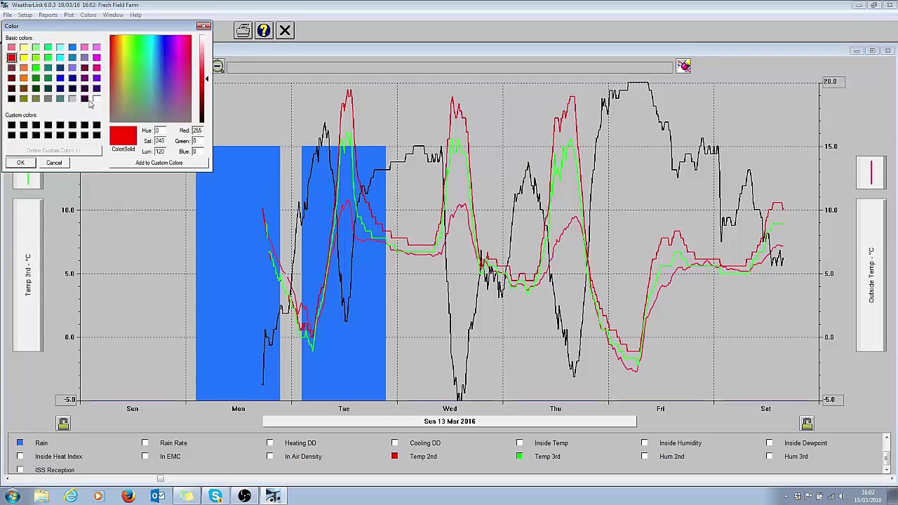
click(60, 79)
click(28, 163)
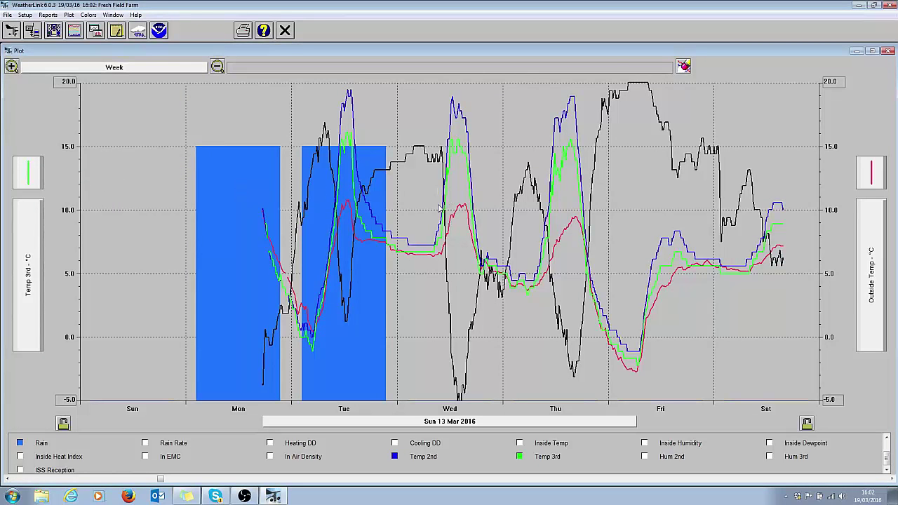
Hide the Rain bars and scale the left axis to Temp 2nd in °C.
click(20, 444)
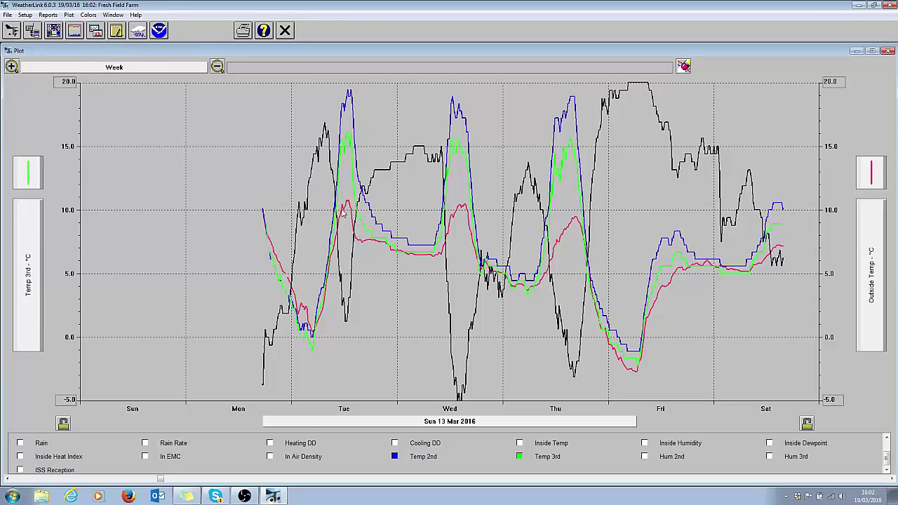
click(35, 239)
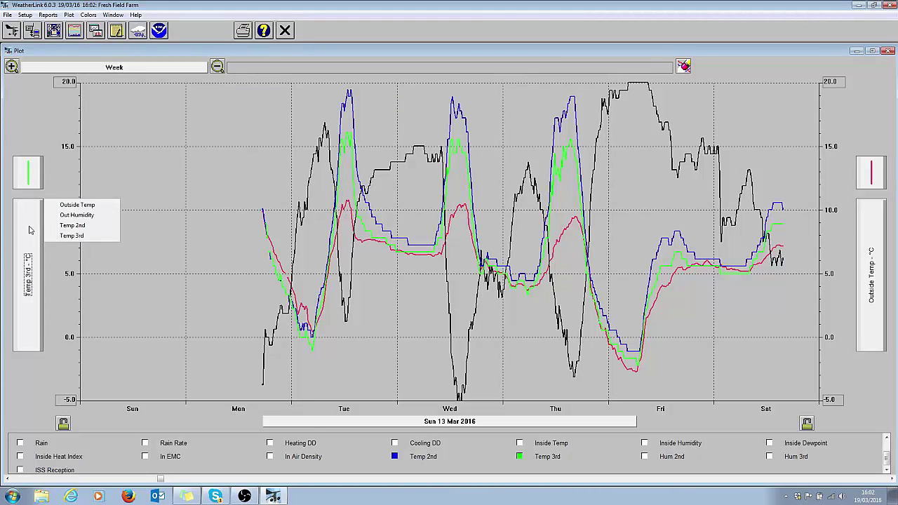
click(62, 225)
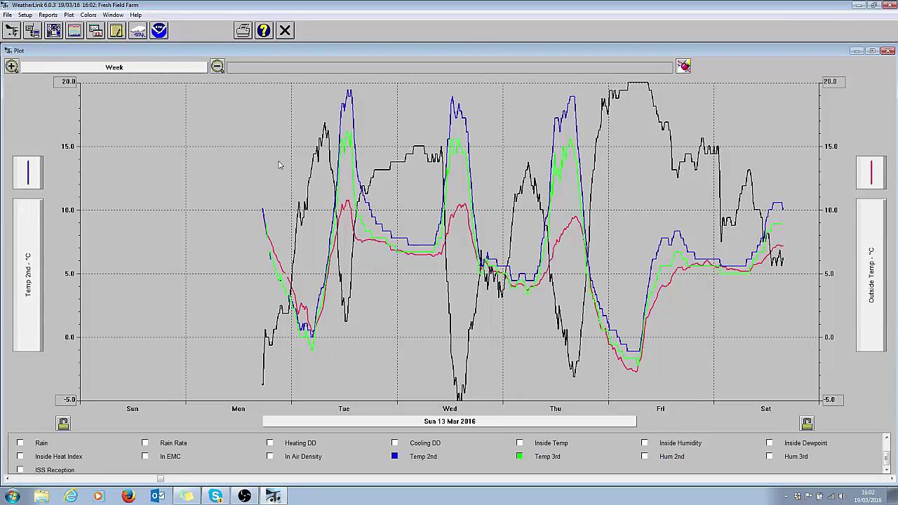
Make the current week plot the default, then close and reopen it to confirm it keeps the same lines.
click(70, 15)
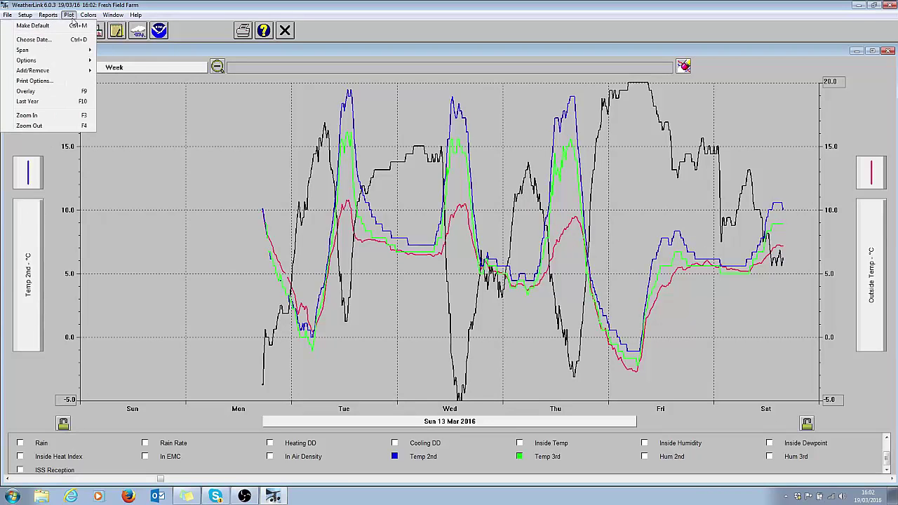
click(68, 28)
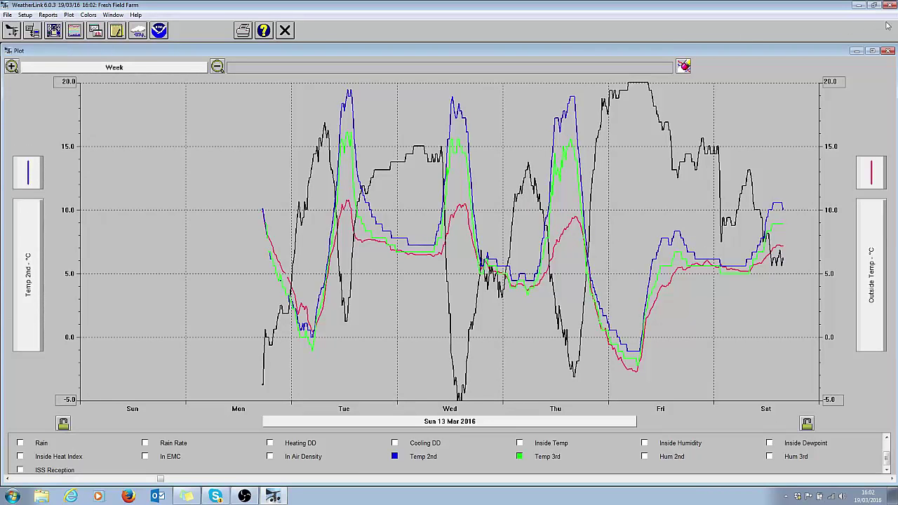
click(888, 50)
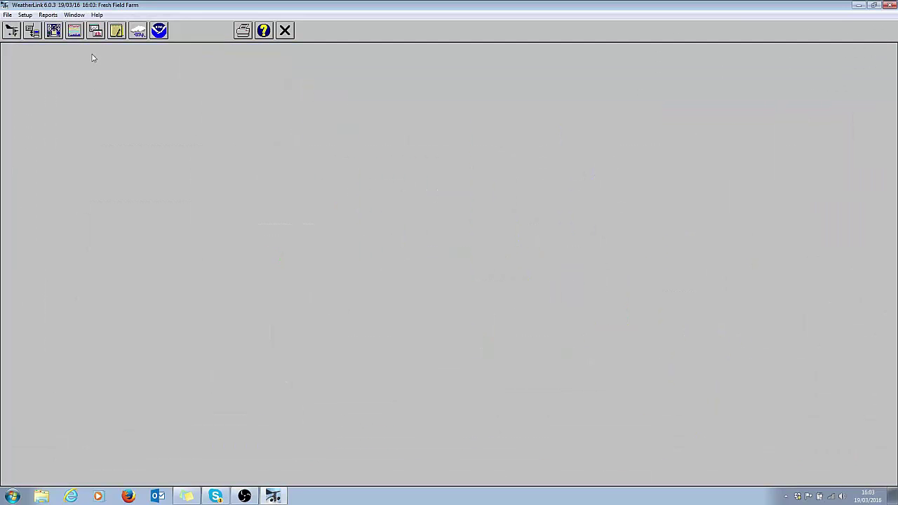
click(96, 30)
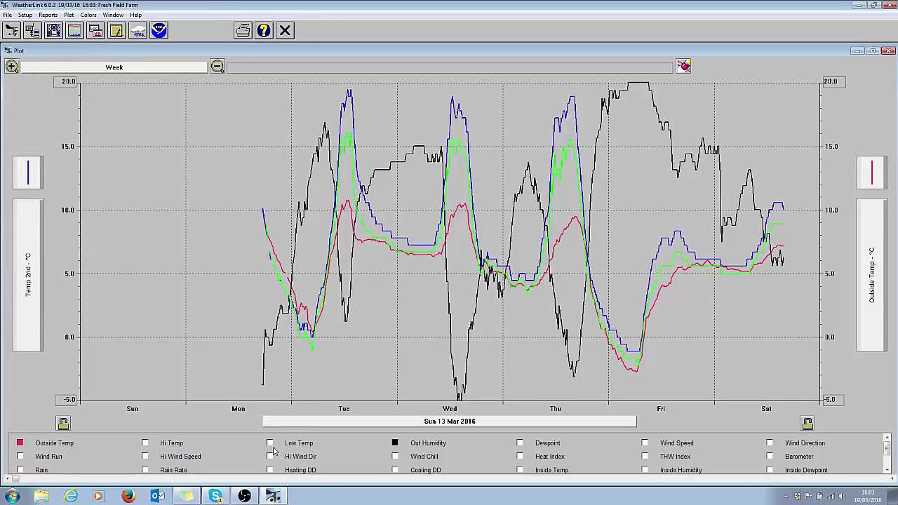
Add the Hum 2nd humidity line and remove the Hum 3rd and Temp 3rd lines.
click(887, 470)
click(887, 471)
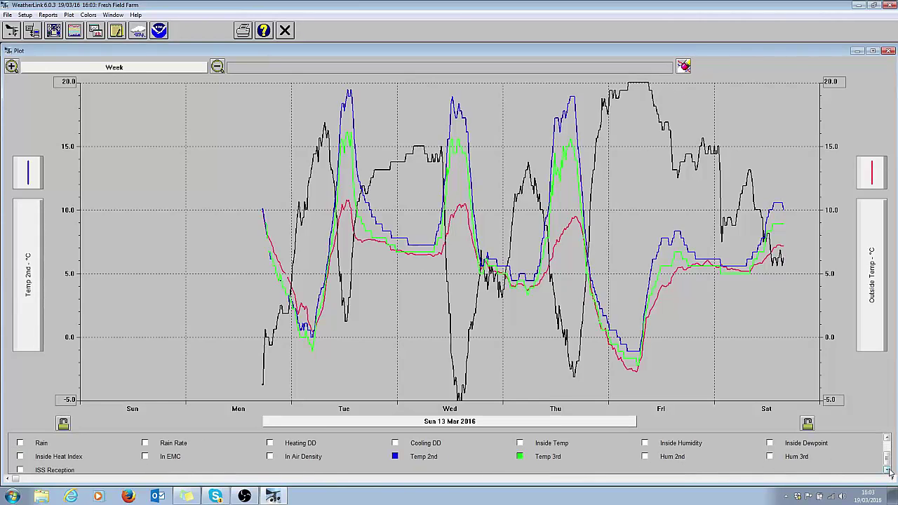
click(644, 456)
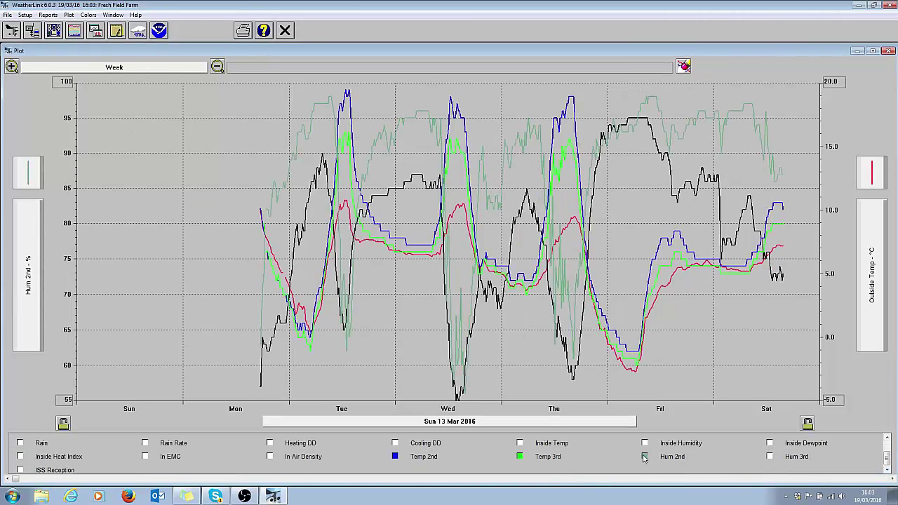
click(770, 457)
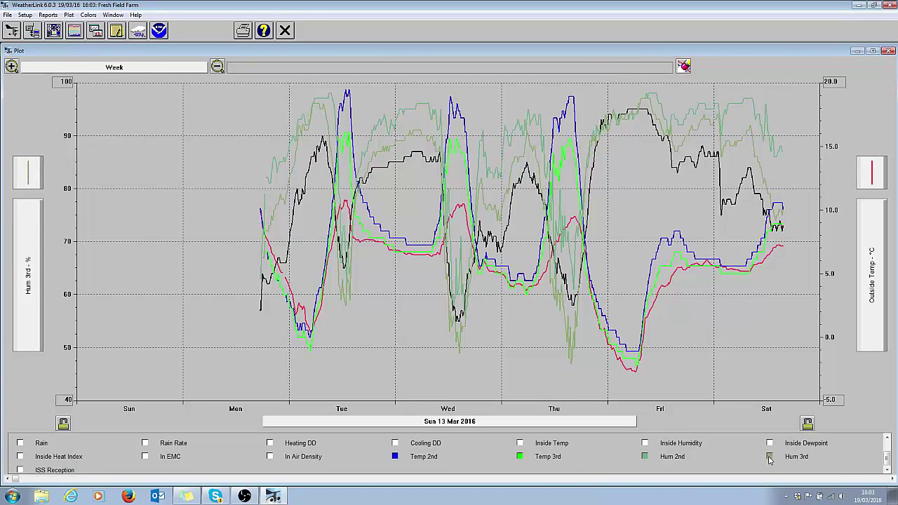
click(770, 456)
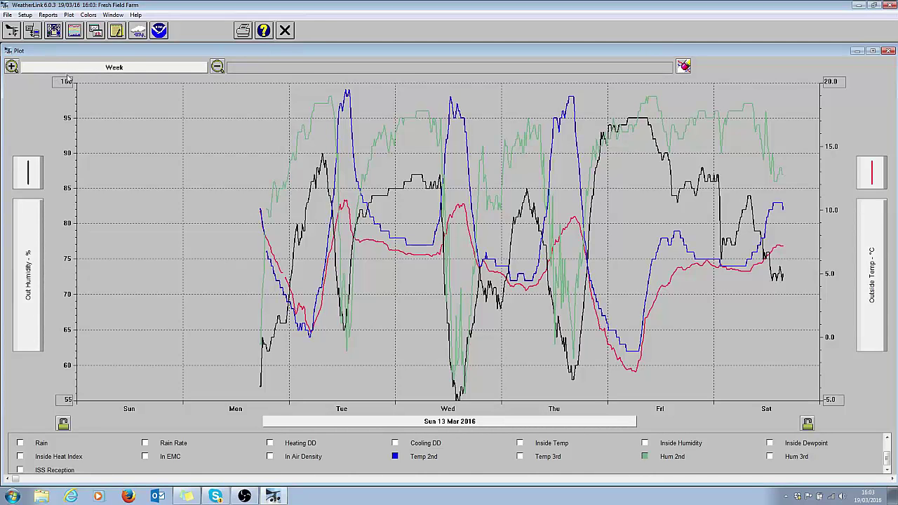
click(48, 14)
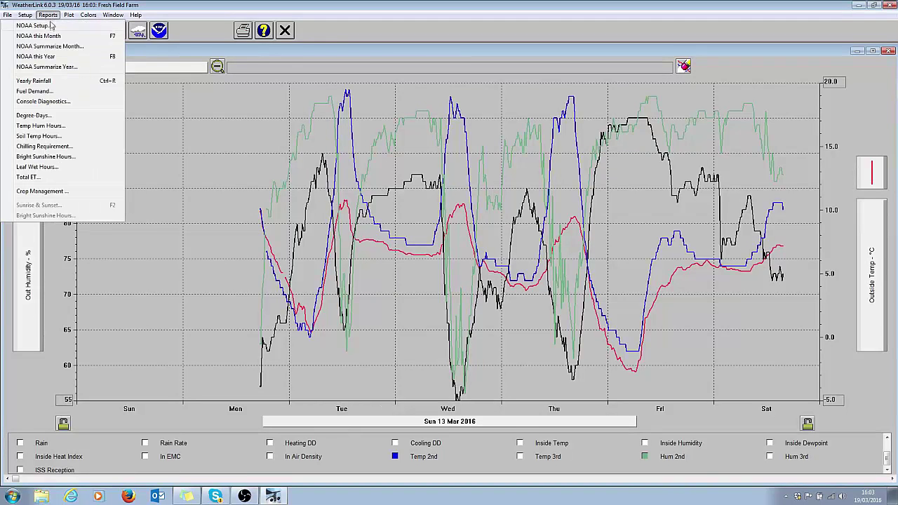
click(42, 36)
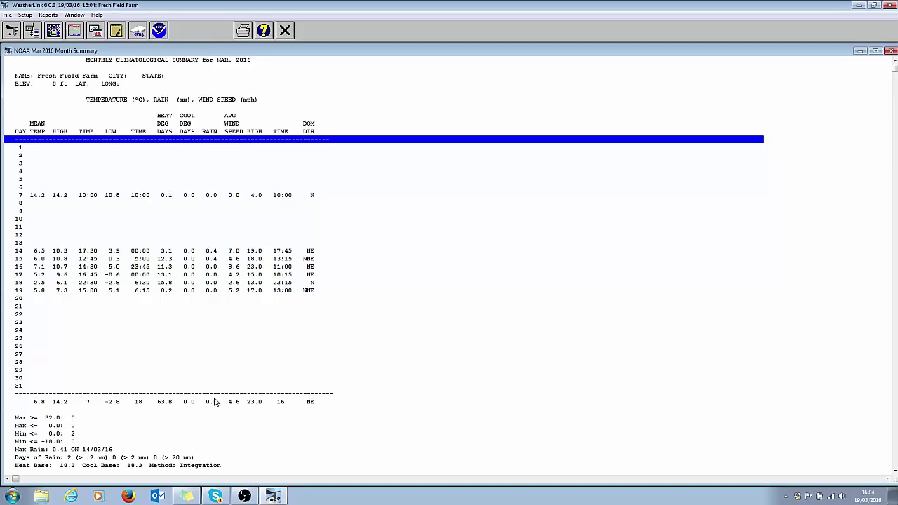
click(48, 15)
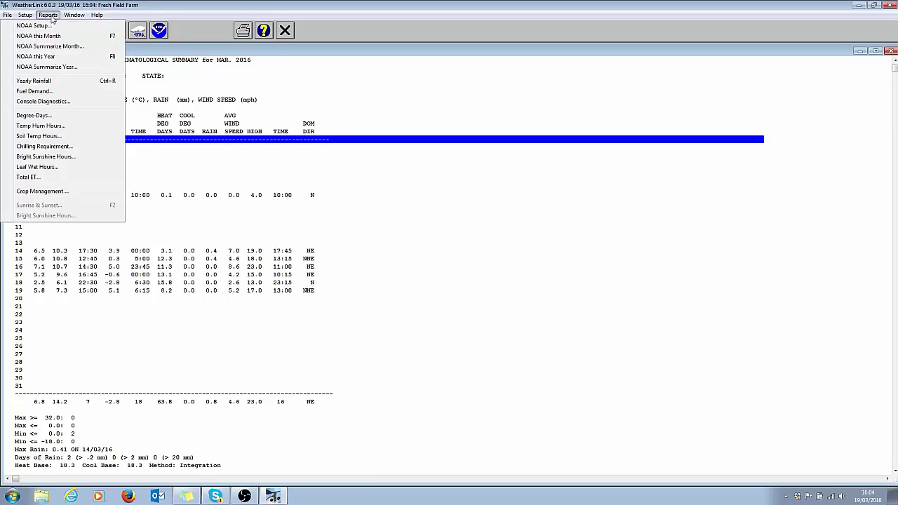
click(52, 46)
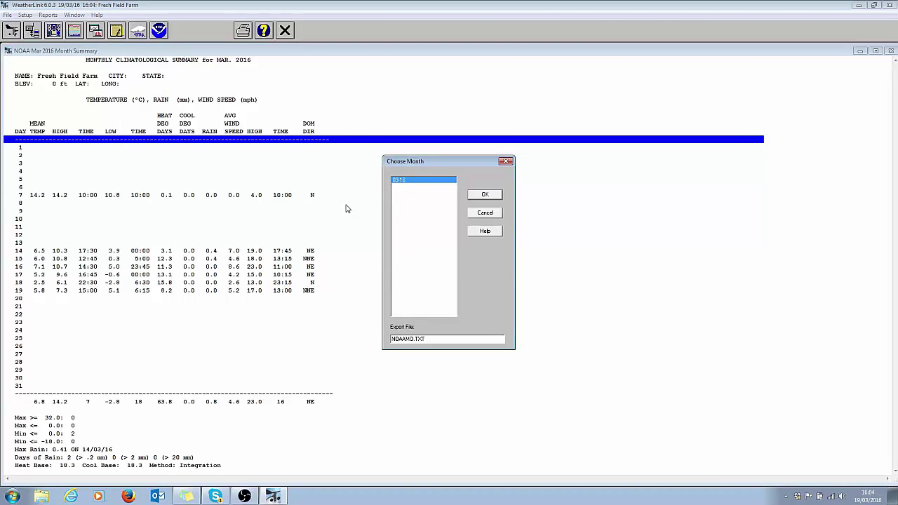
click(485, 195)
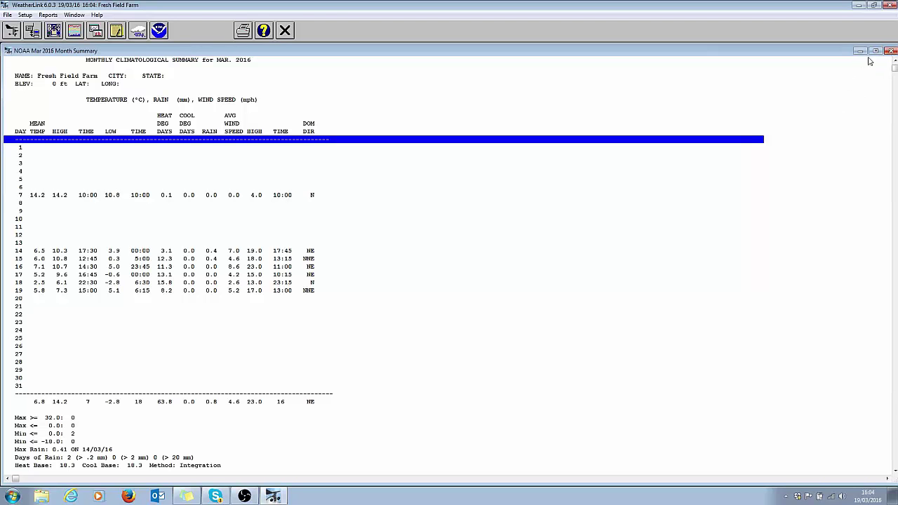
click(889, 53)
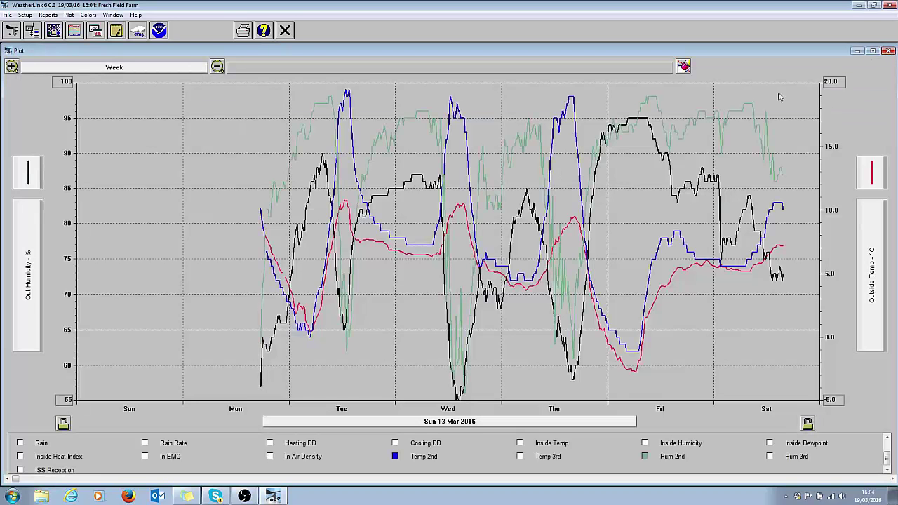
Close the plot and create a new rain database for Fresh Field Farm.
click(888, 51)
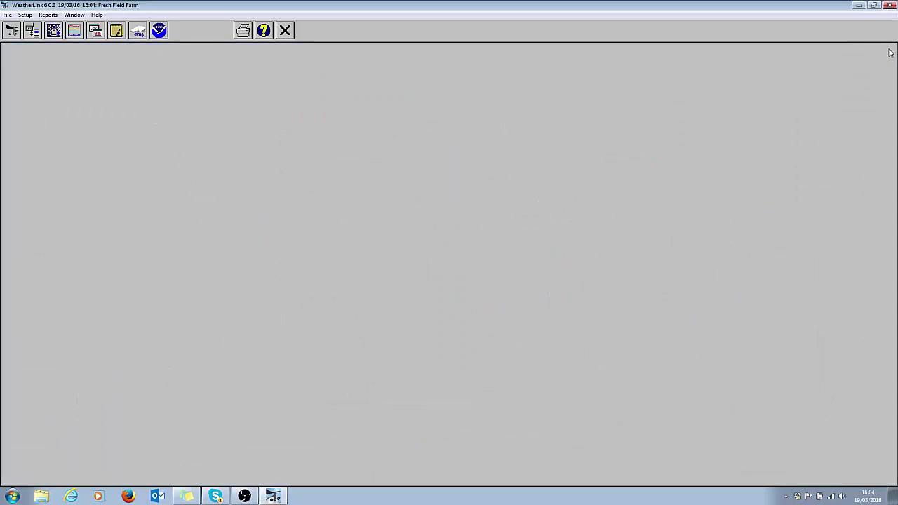
click(138, 32)
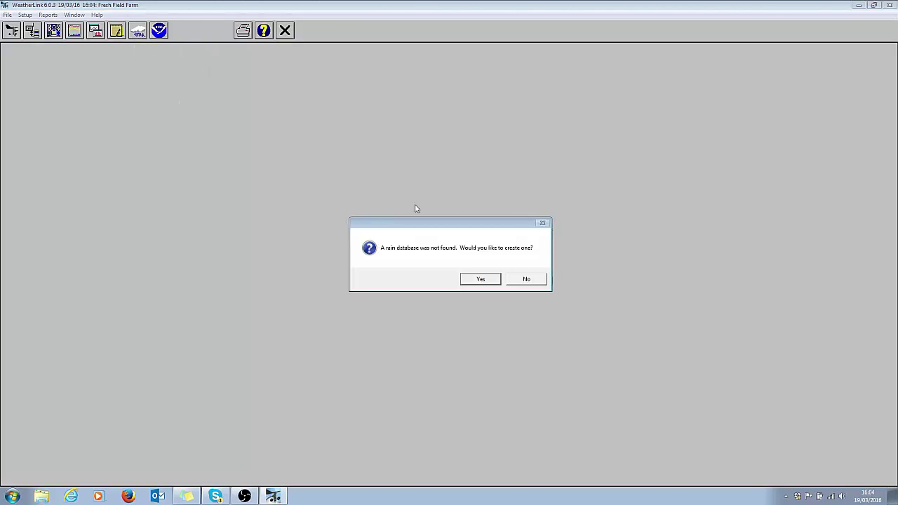
click(489, 280)
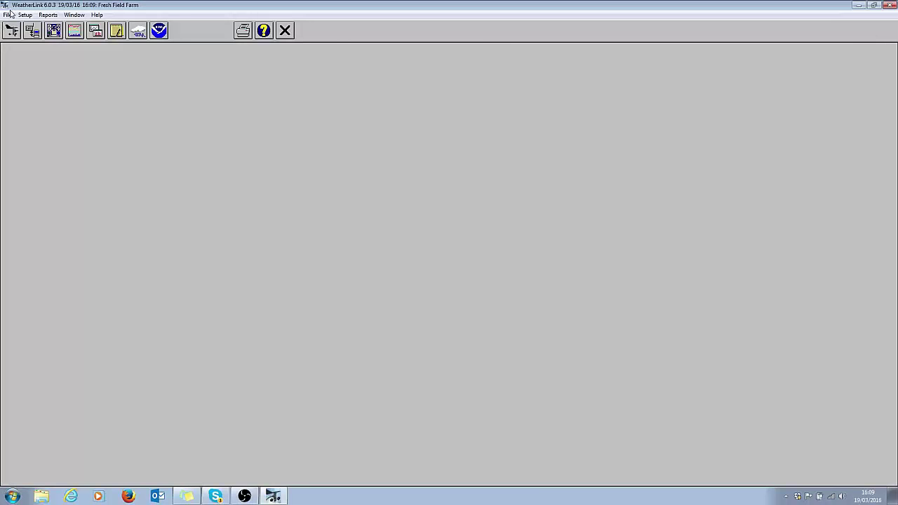
Open the Arbour Hill station.
click(7, 15)
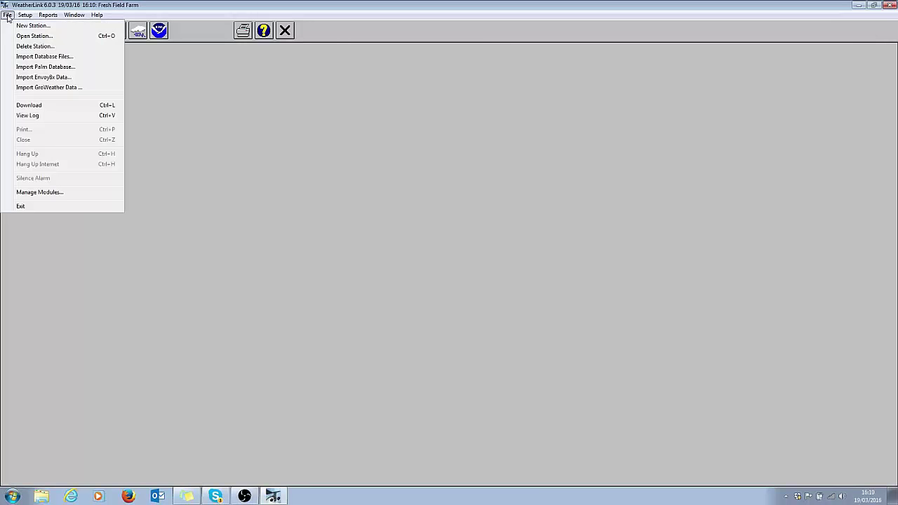
click(28, 34)
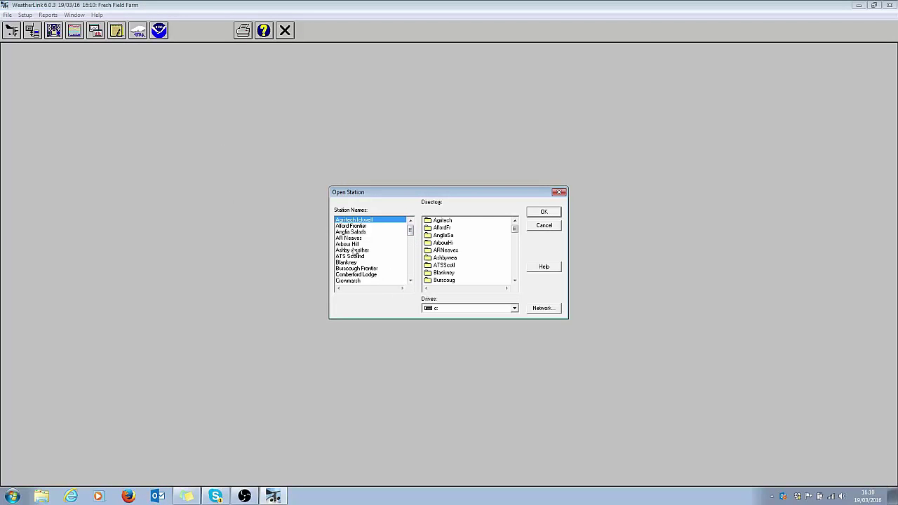
double_click(352, 244)
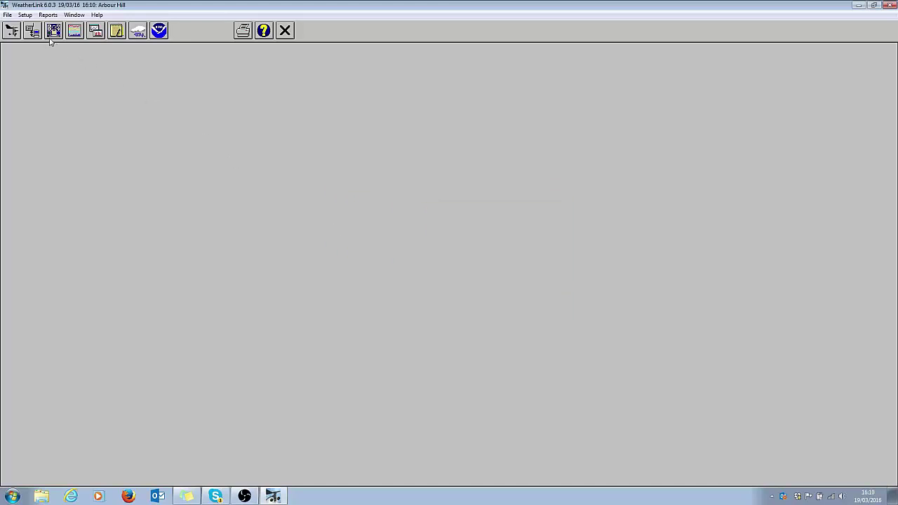
Display the NOAA monthly summary for November 2015 (11-15).
click(48, 14)
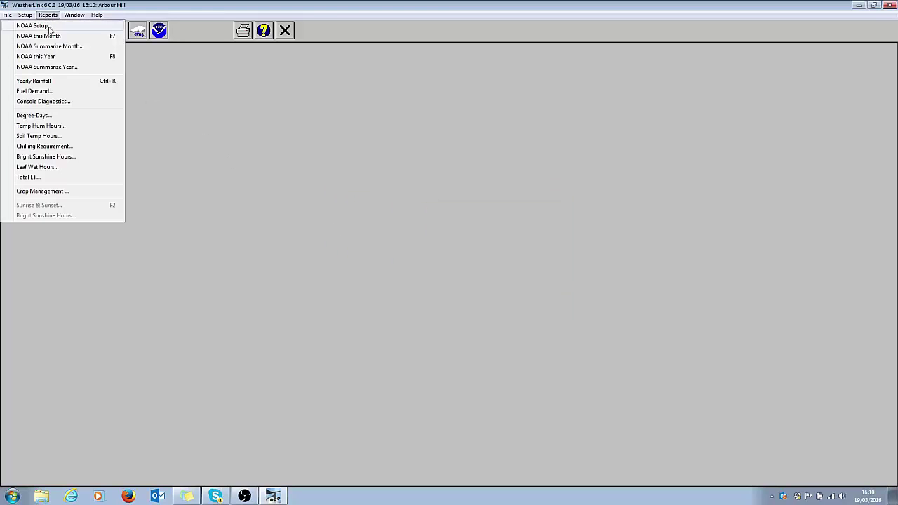
click(53, 46)
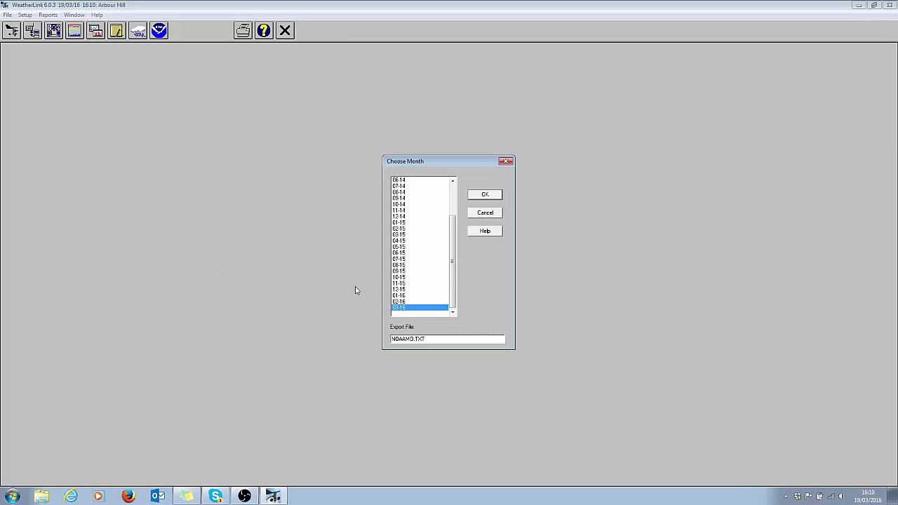
click(398, 283)
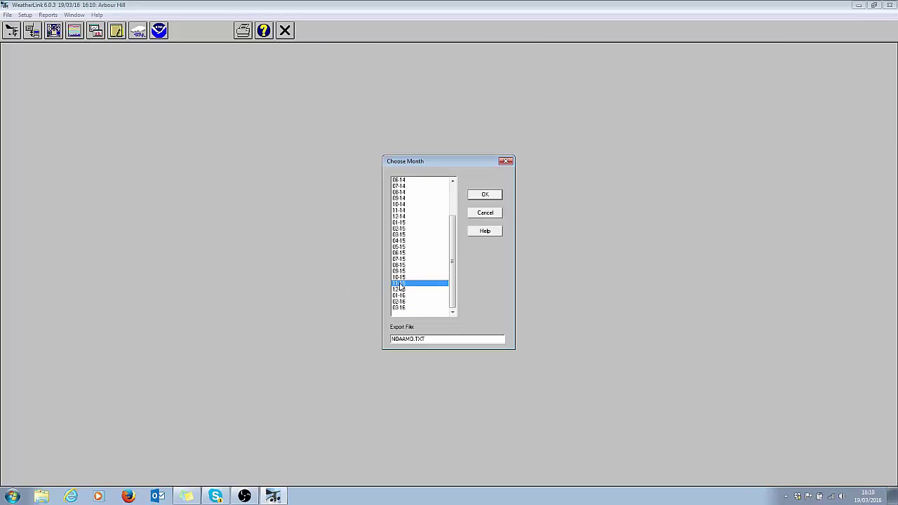
click(485, 196)
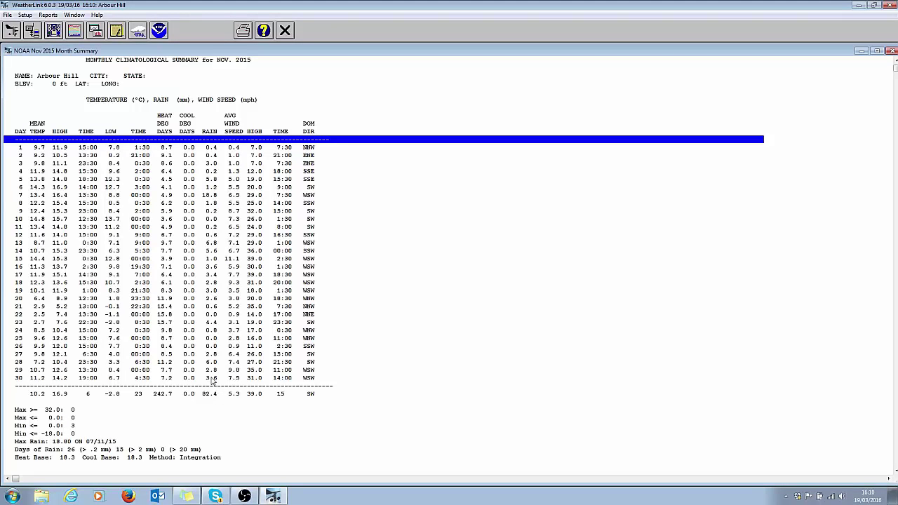
Open Arbour Hill's Yearly Rainfall table for 2013–2016.
click(138, 32)
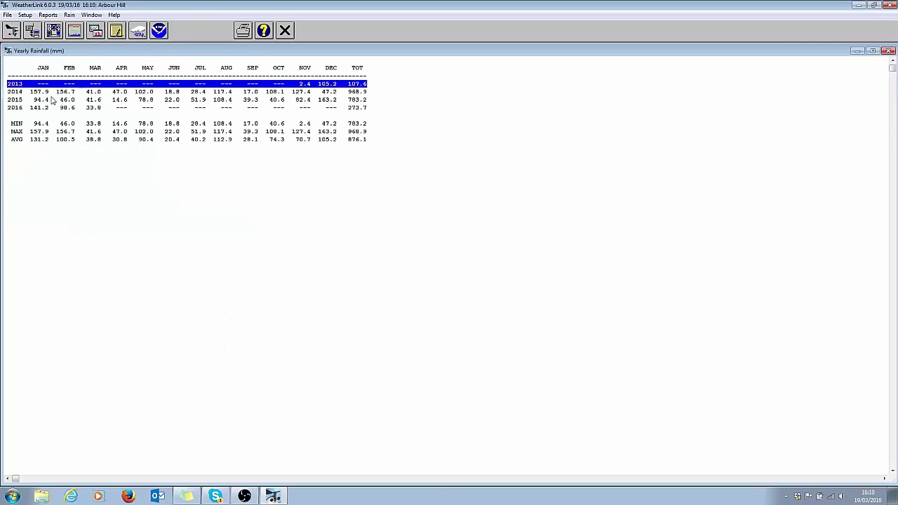